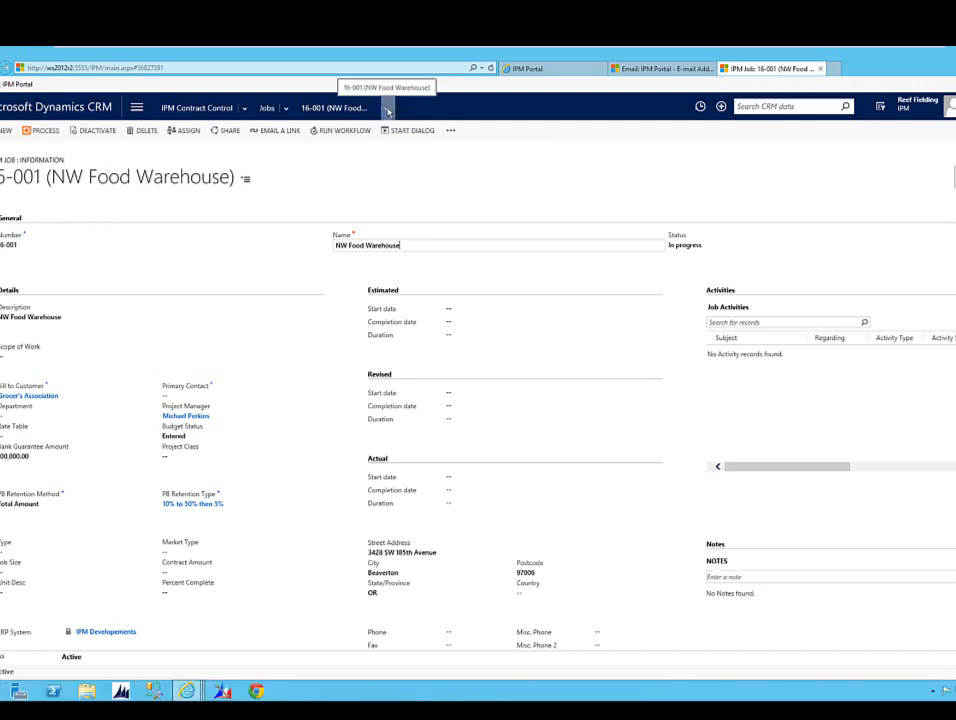
- Add the contacts listed just above Barth Electric and just below Becker Roofing Company to the job contacts of 16-001 (NW Food Warehouse)
click(388, 111)
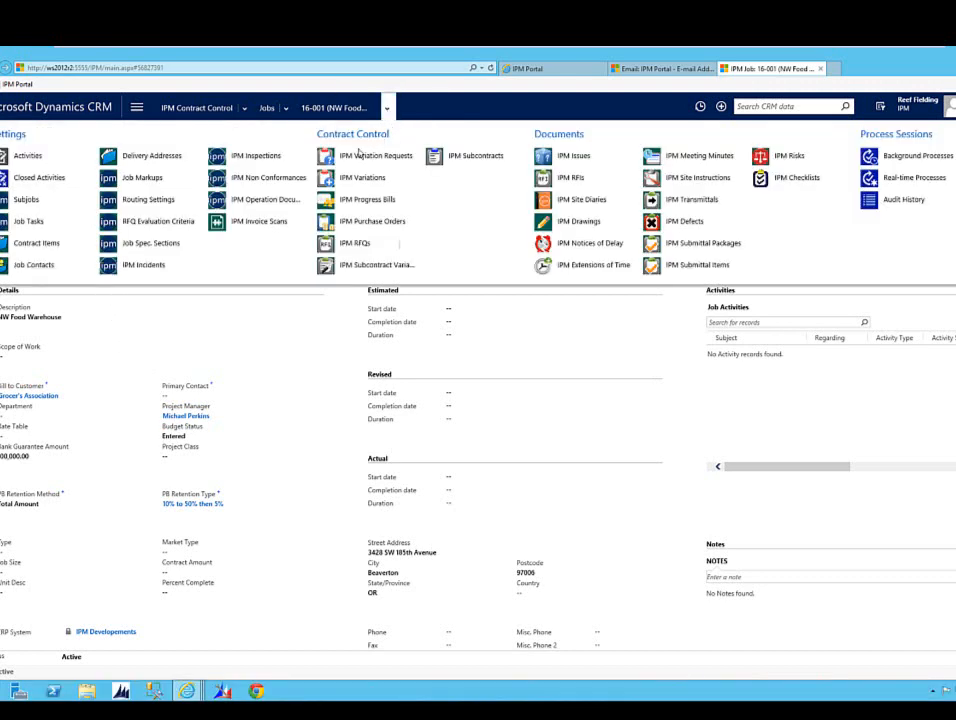
click(41, 269)
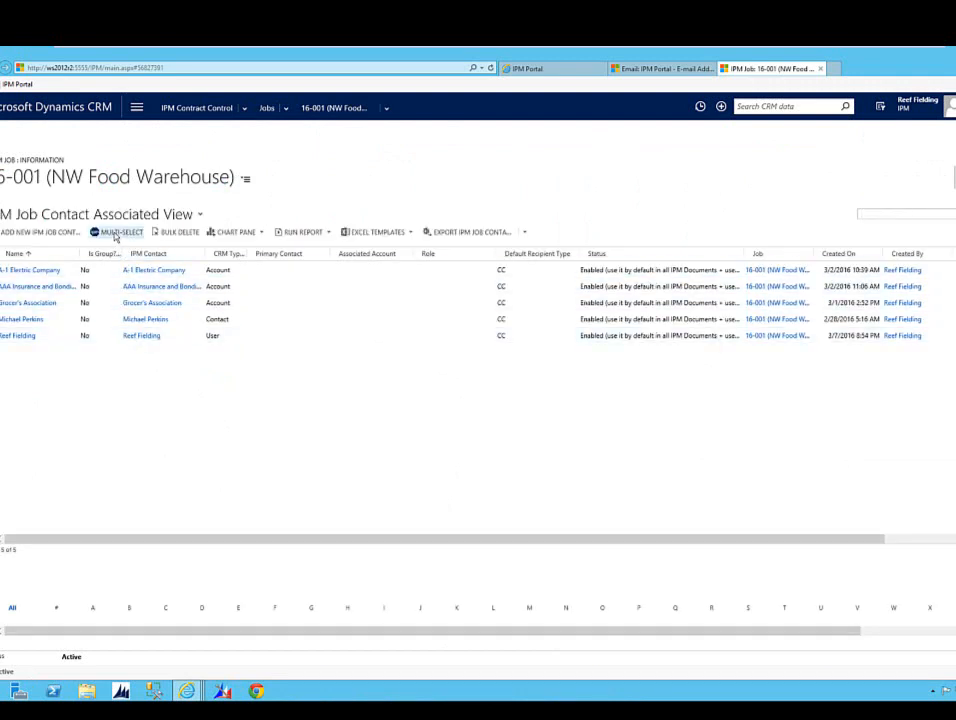
click(116, 235)
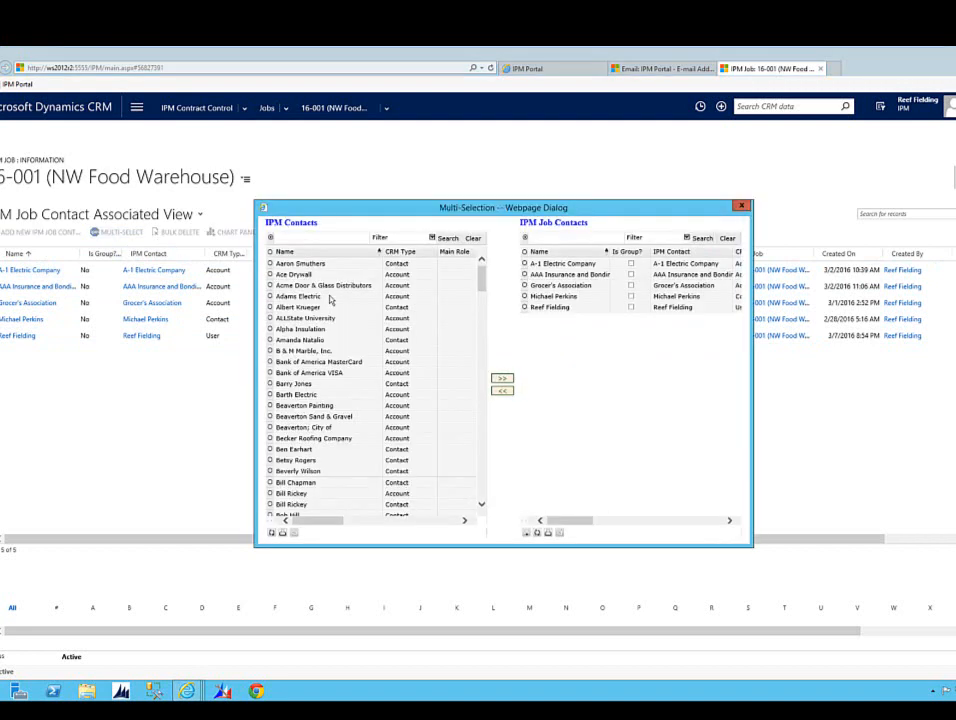
click(270, 449)
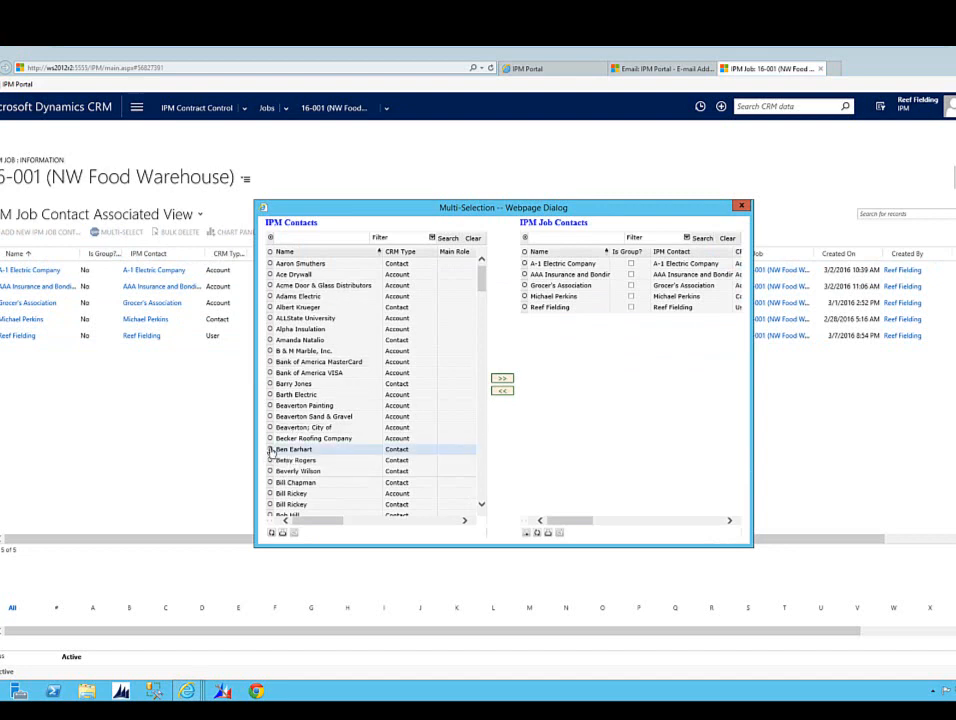
click(276, 385)
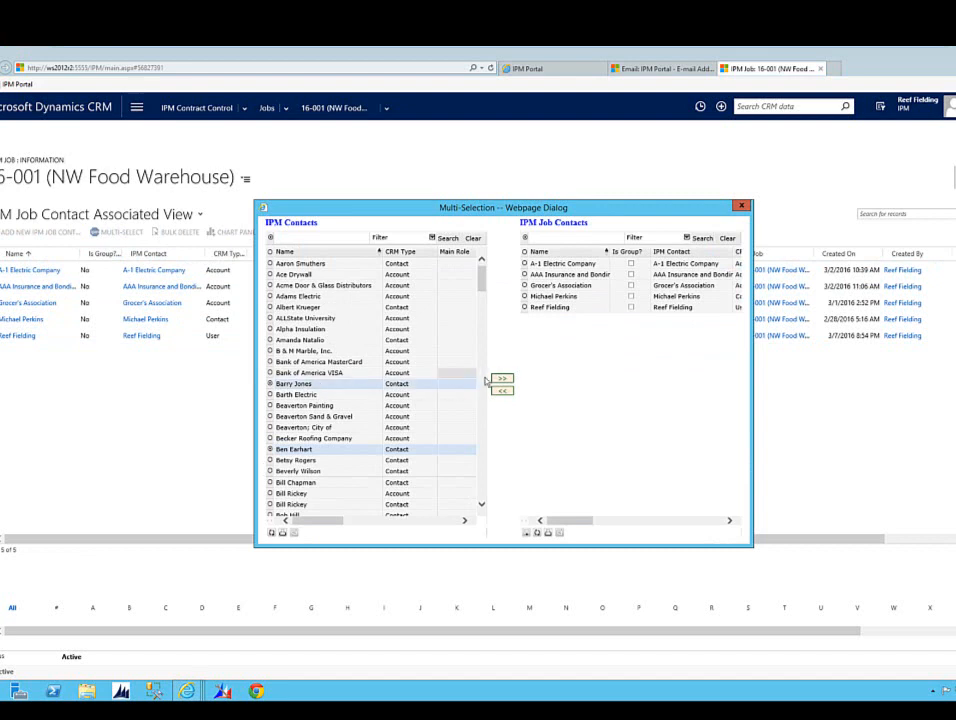
click(501, 381)
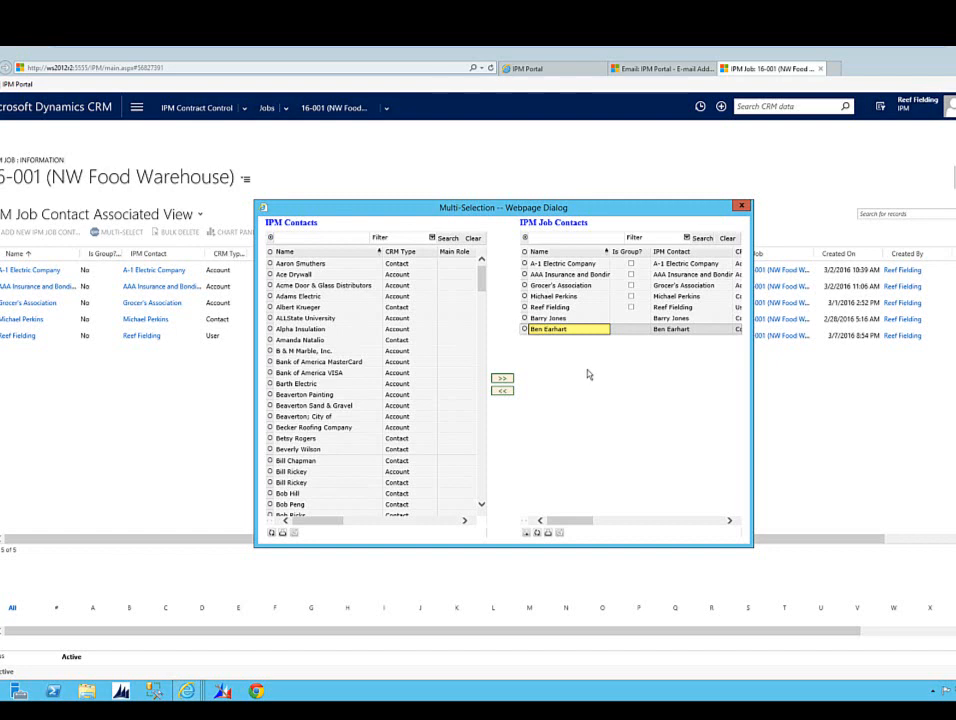
click(742, 208)
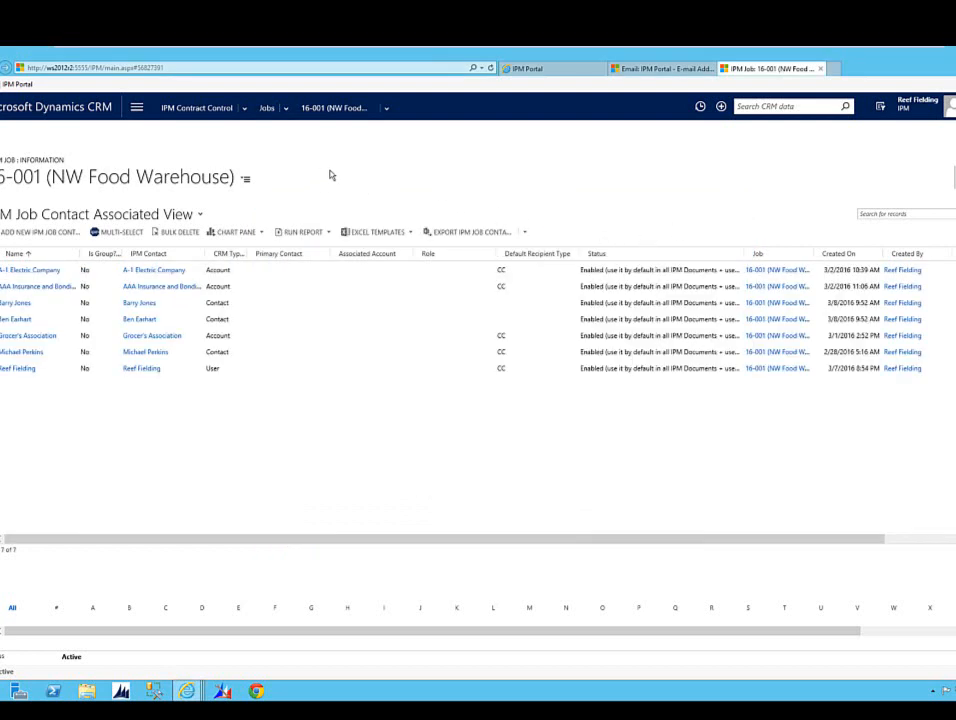
- Open RFI 16-001-0009 (Underground storage tank) from the RFIs of job 16-001 (NW Food Warehouse)
click(388, 110)
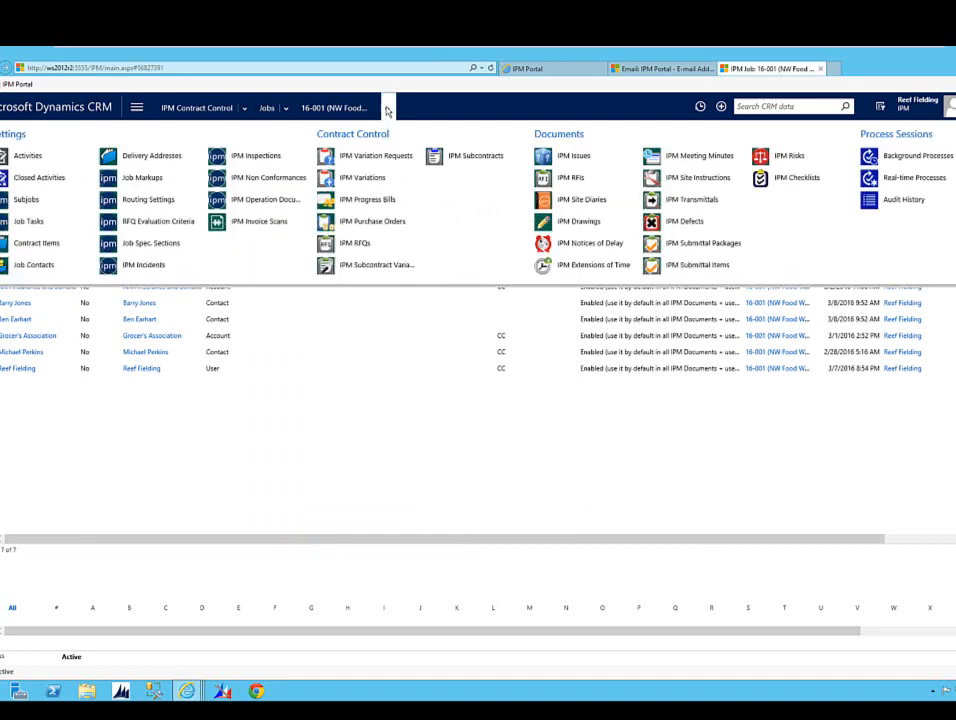
click(582, 180)
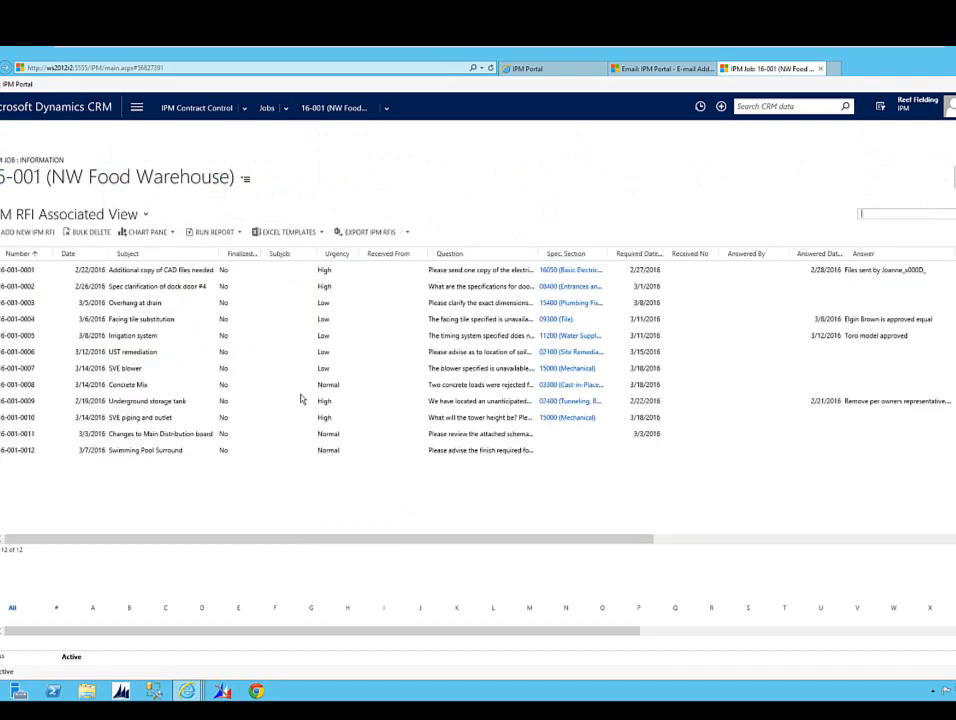
click(267, 405)
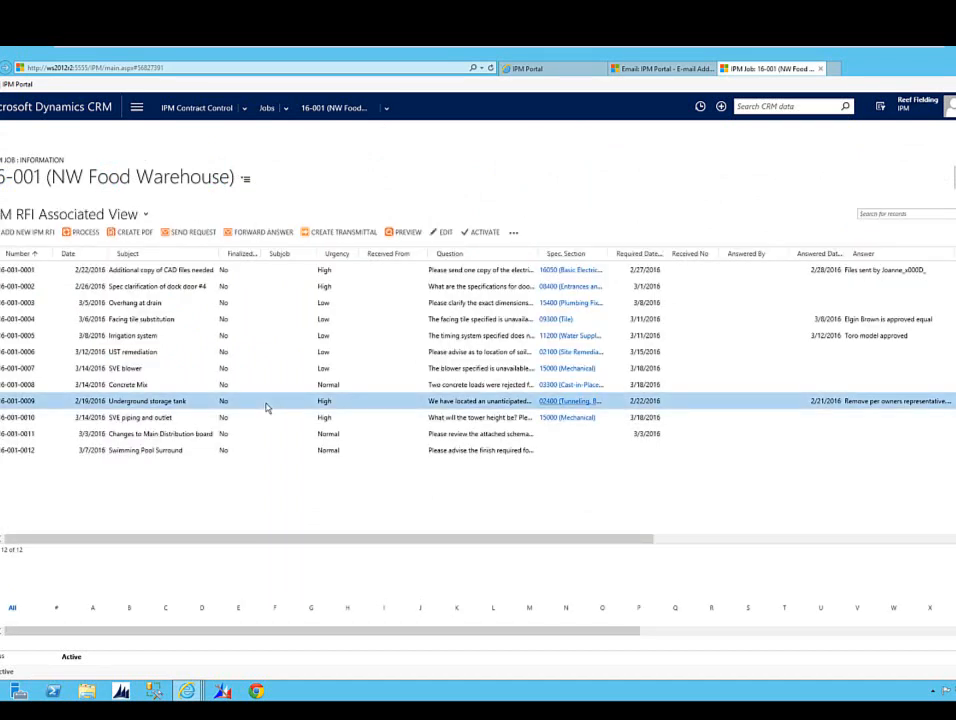
click(267, 407)
click(267, 407)
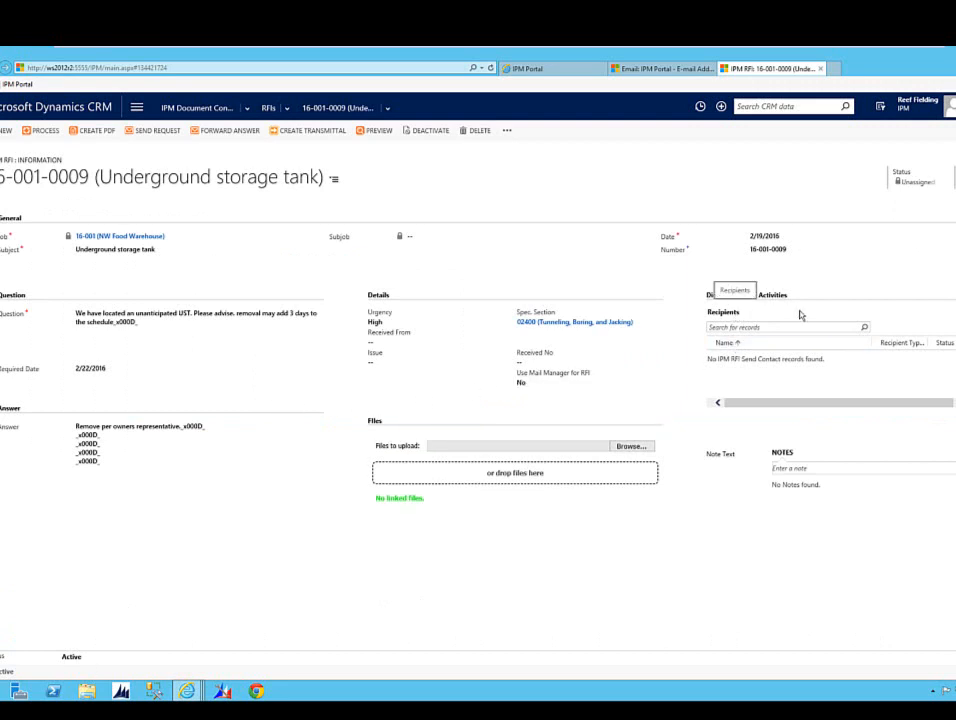
- Add AAA Insurance and Bonding to the RFI's send contacts with the recipient type Primary
click(953, 312)
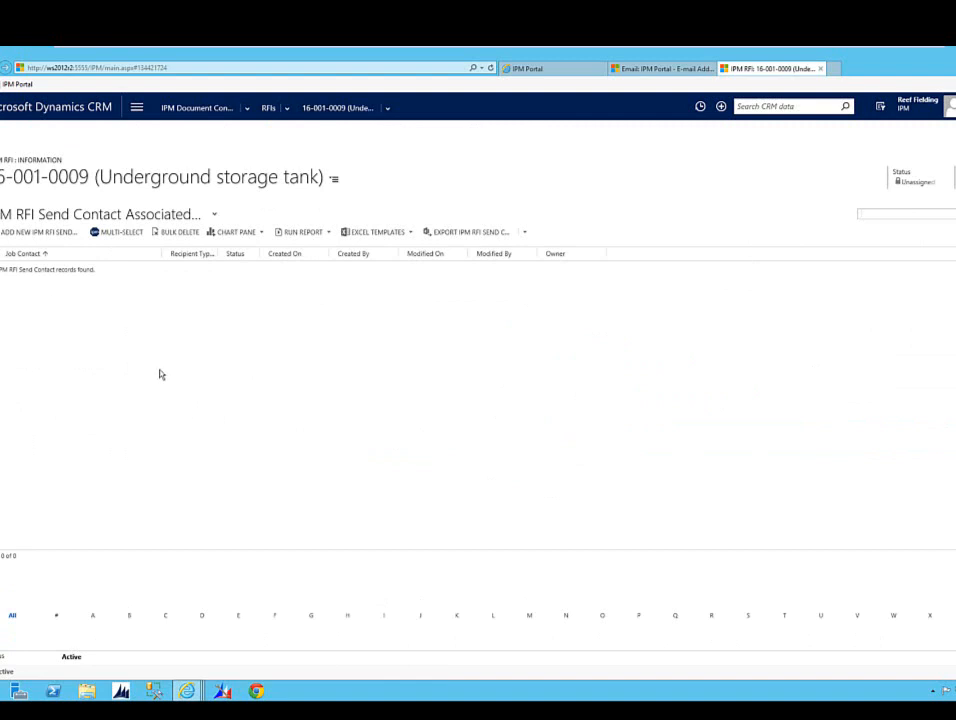
click(117, 235)
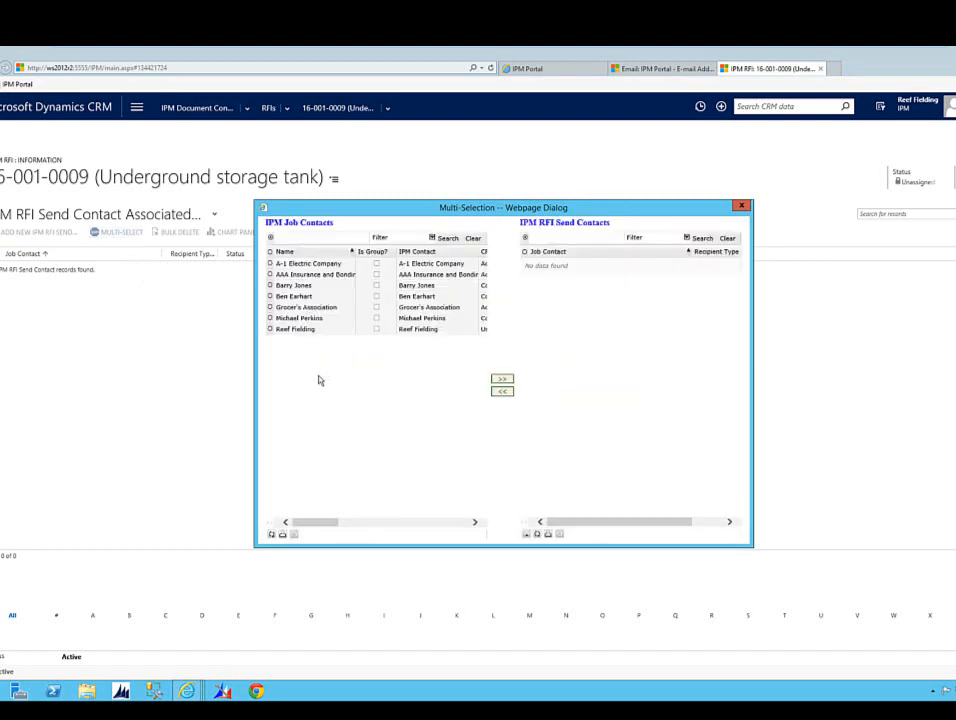
click(269, 275)
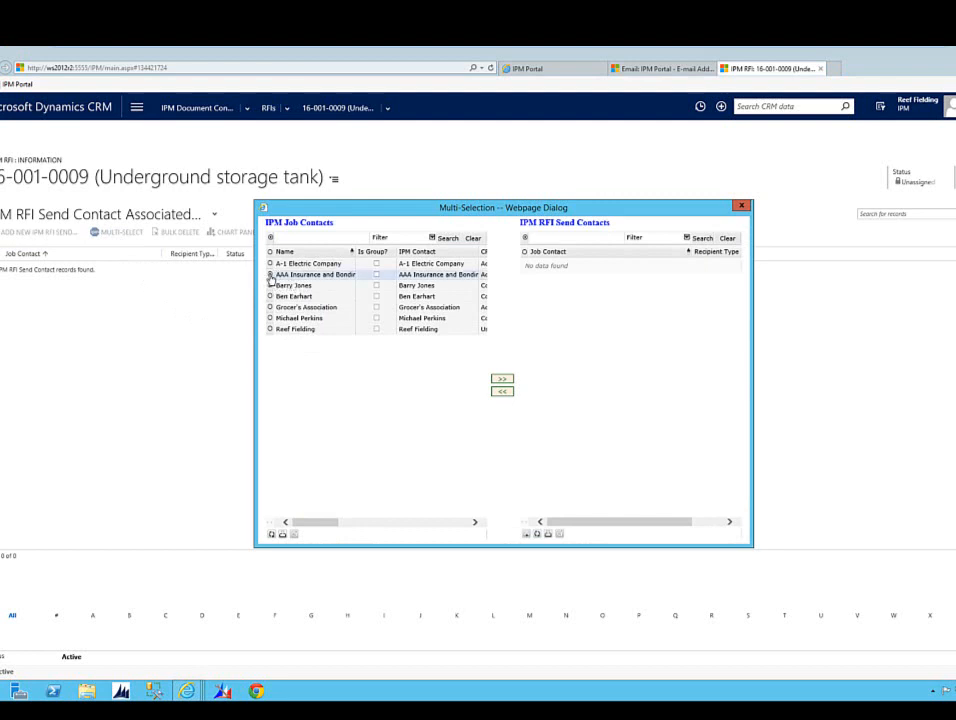
click(502, 380)
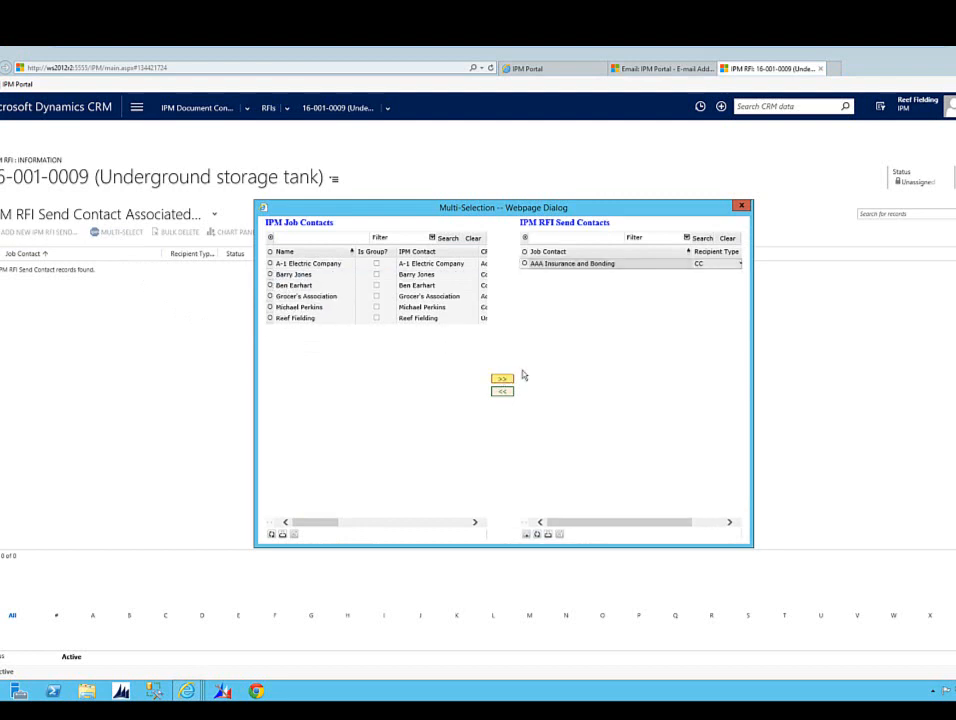
click(741, 265)
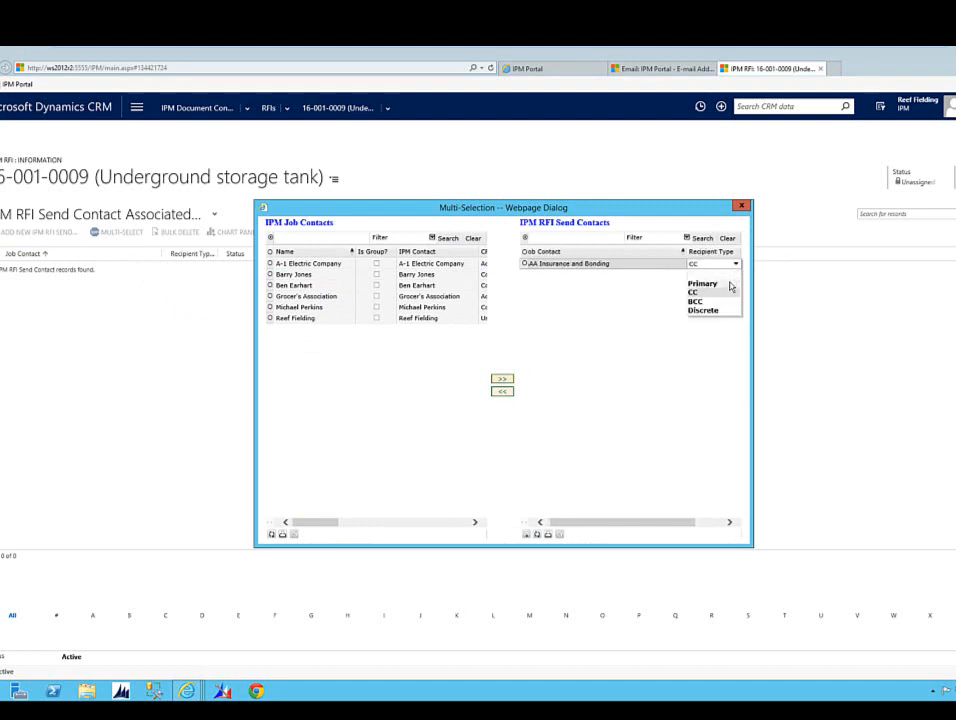
click(730, 284)
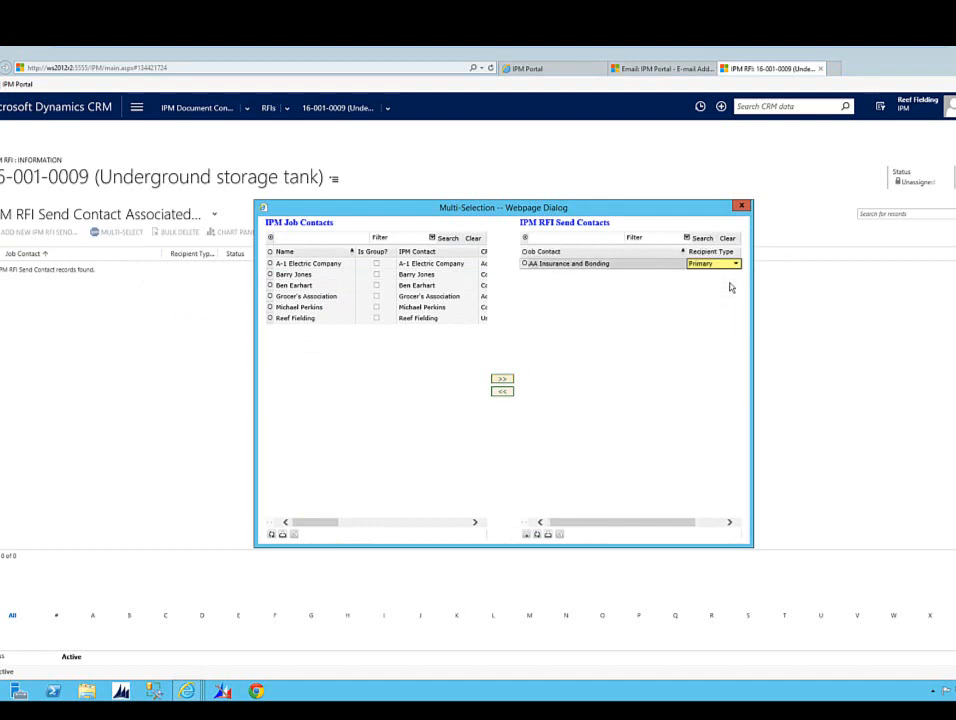
- Add the job contact just above Grocer's Association and the last listed job contact as CC recipients, and return to the RFI record
click(269, 286)
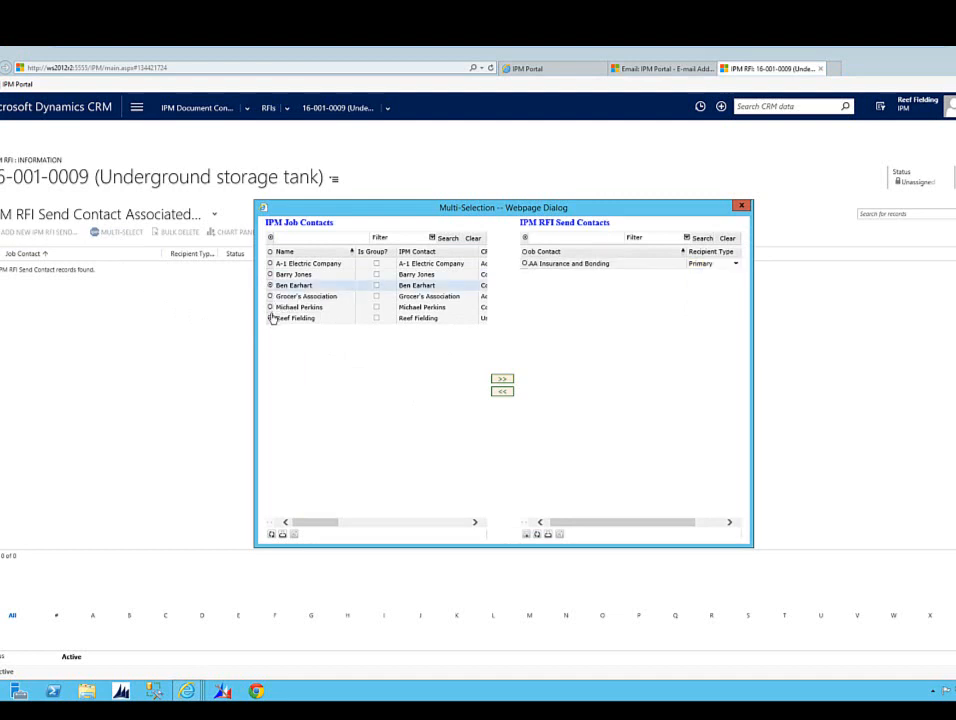
click(270, 318)
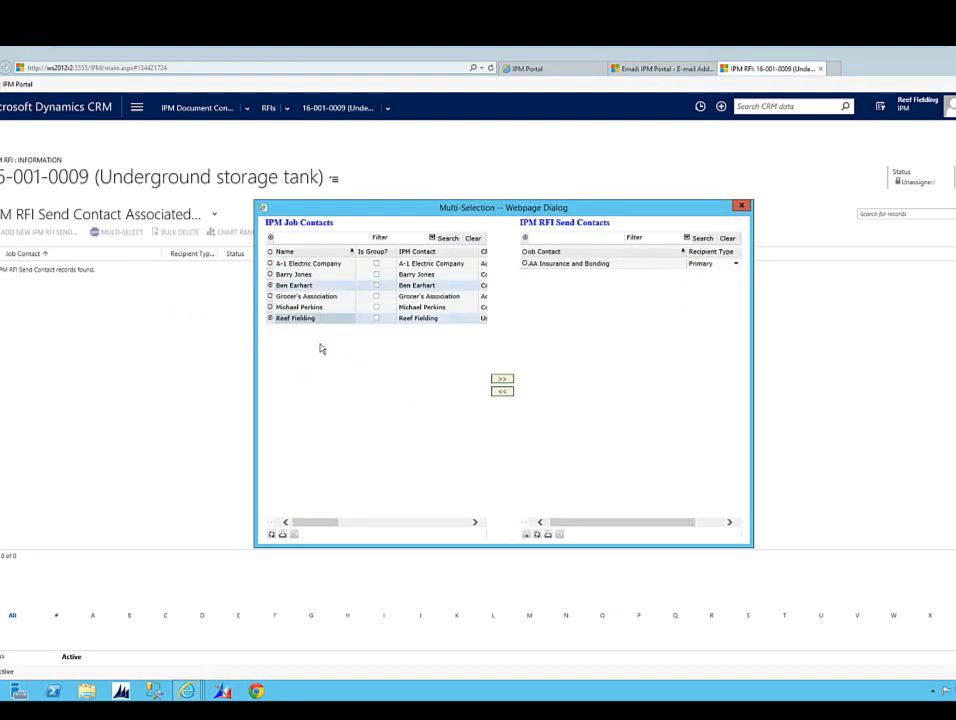
click(503, 381)
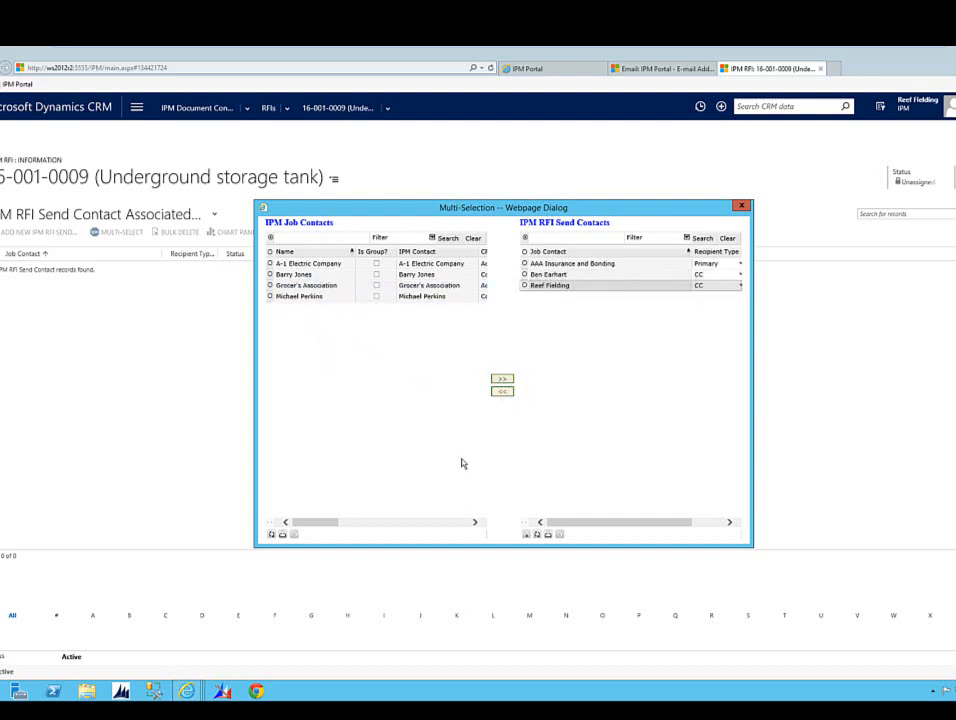
click(741, 207)
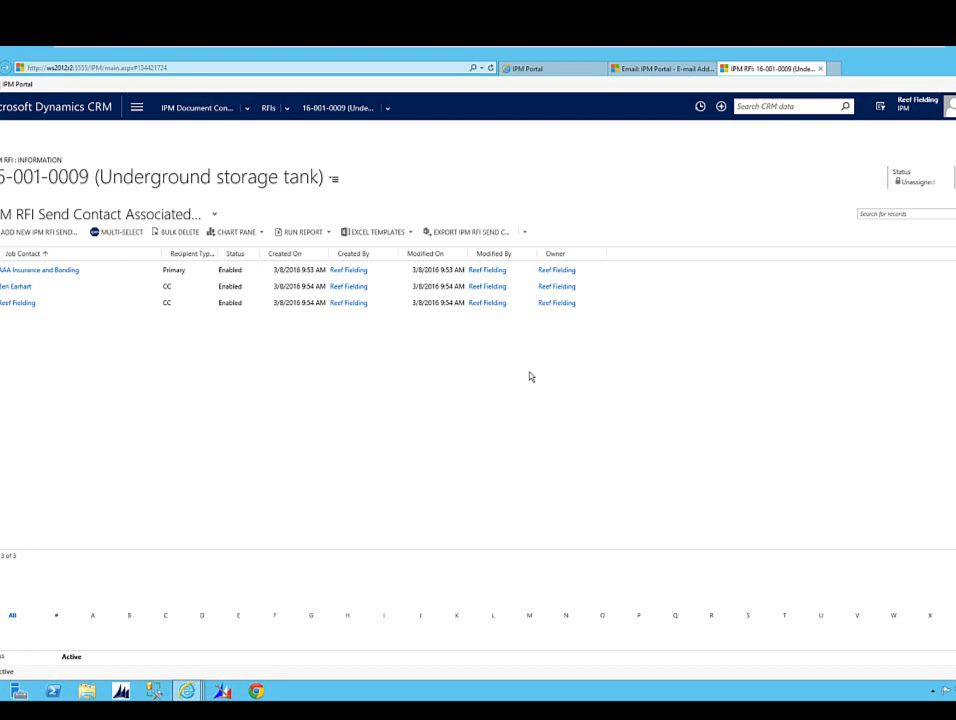
click(333, 108)
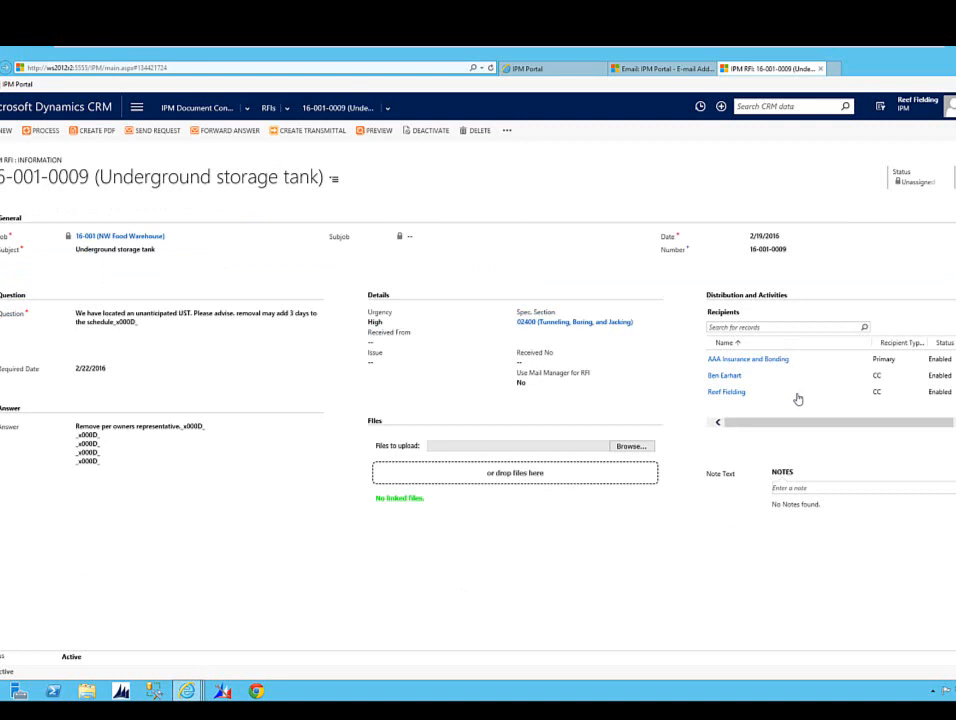
- Open the multi-selection of drawings for the RFI's drawings and documents
click(388, 110)
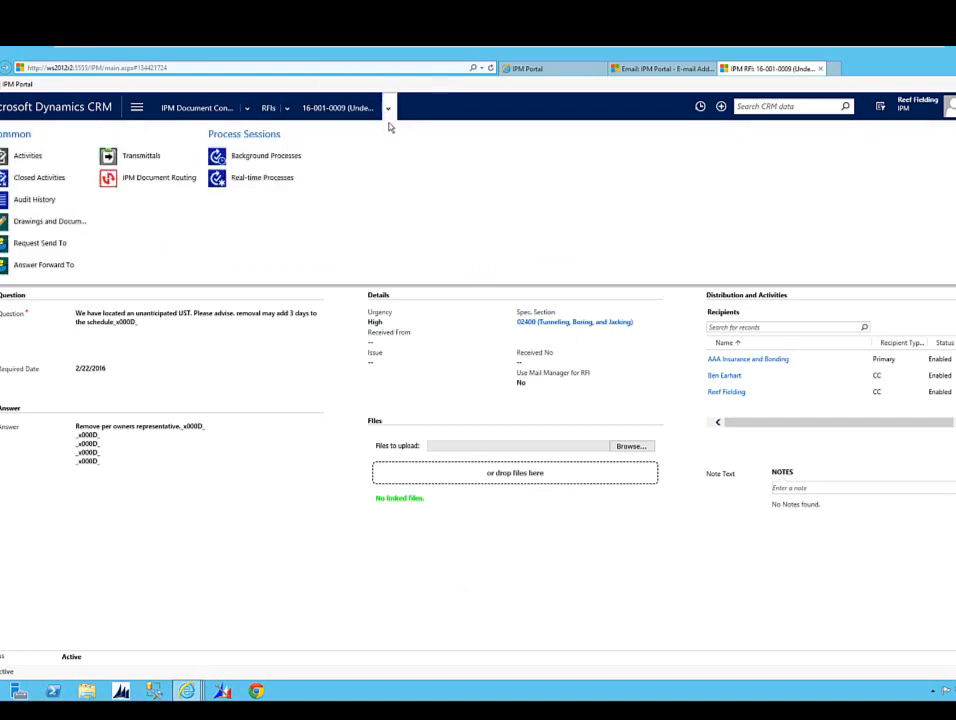
click(49, 221)
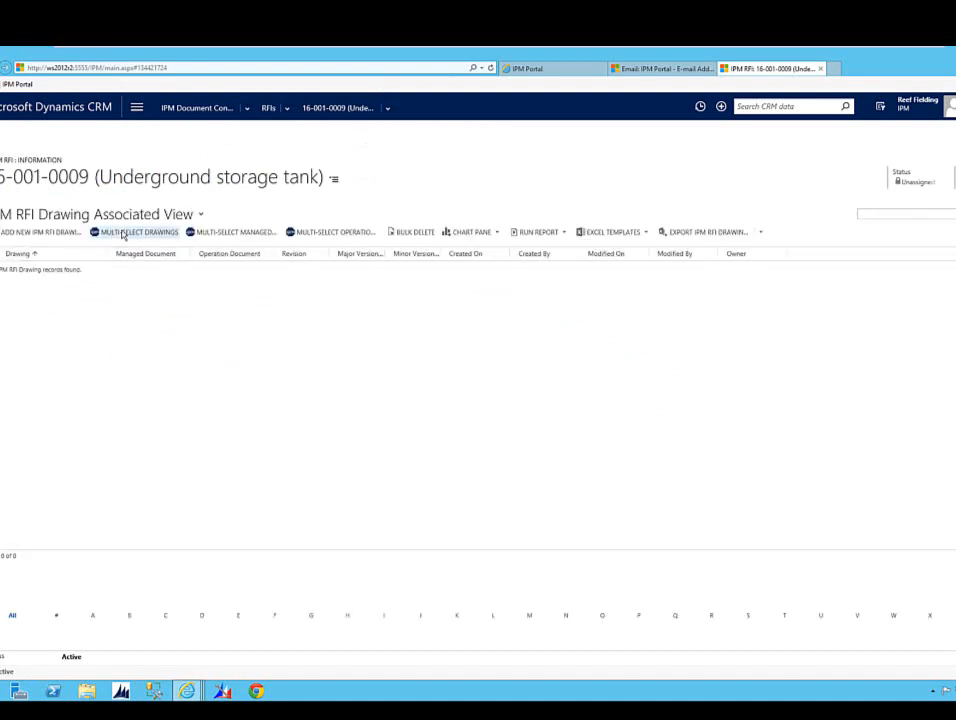
click(120, 231)
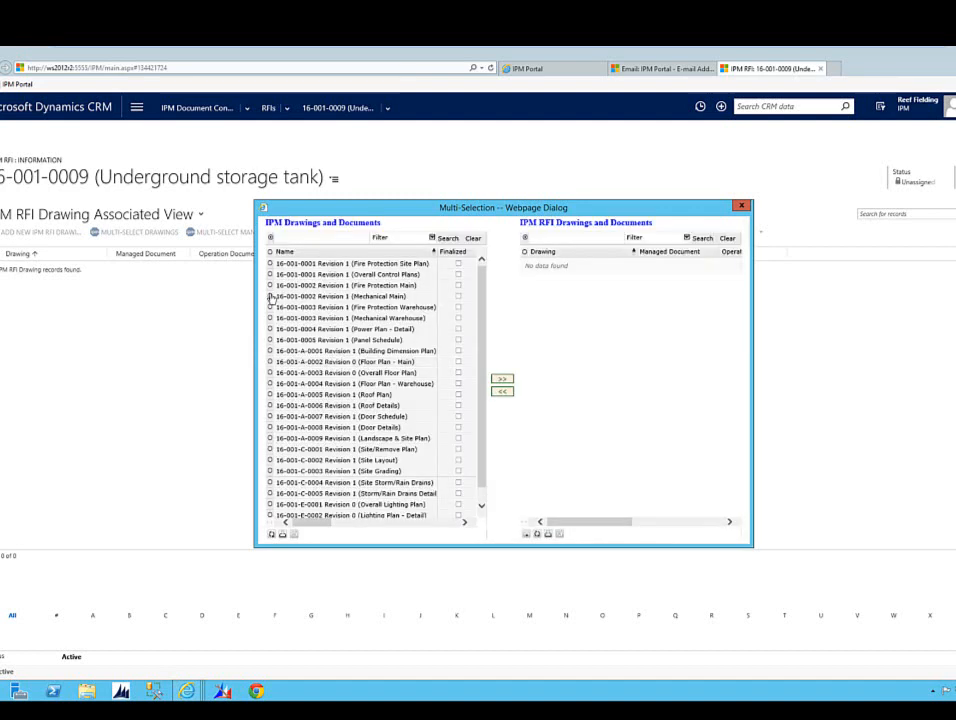
click(270, 297)
click(270, 319)
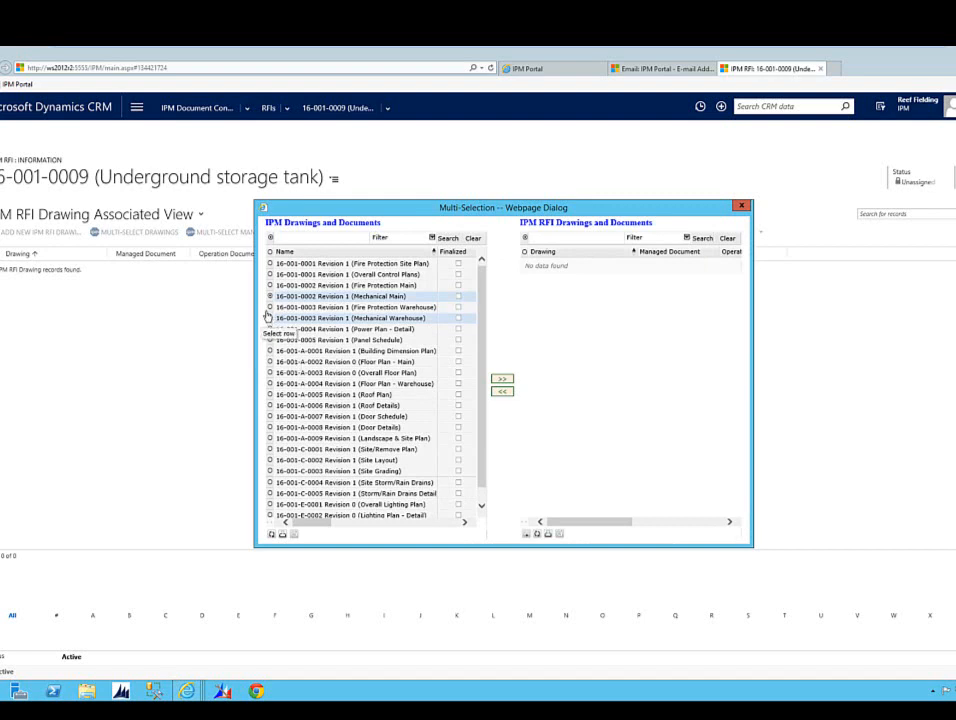
click(270, 318)
click(270, 297)
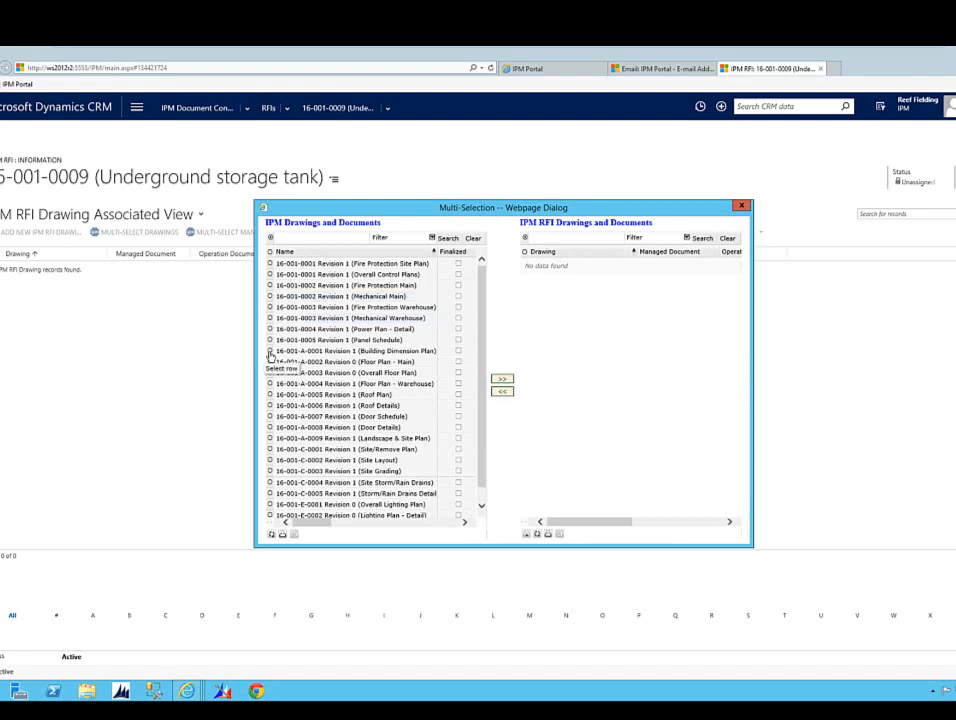
- Attach drawings 16-001-A-0001, 16-001-A-0003, 16-001-A-0005 and 16-001-A-0007 to the RFI and return to the RFI record
click(270, 351)
click(270, 372)
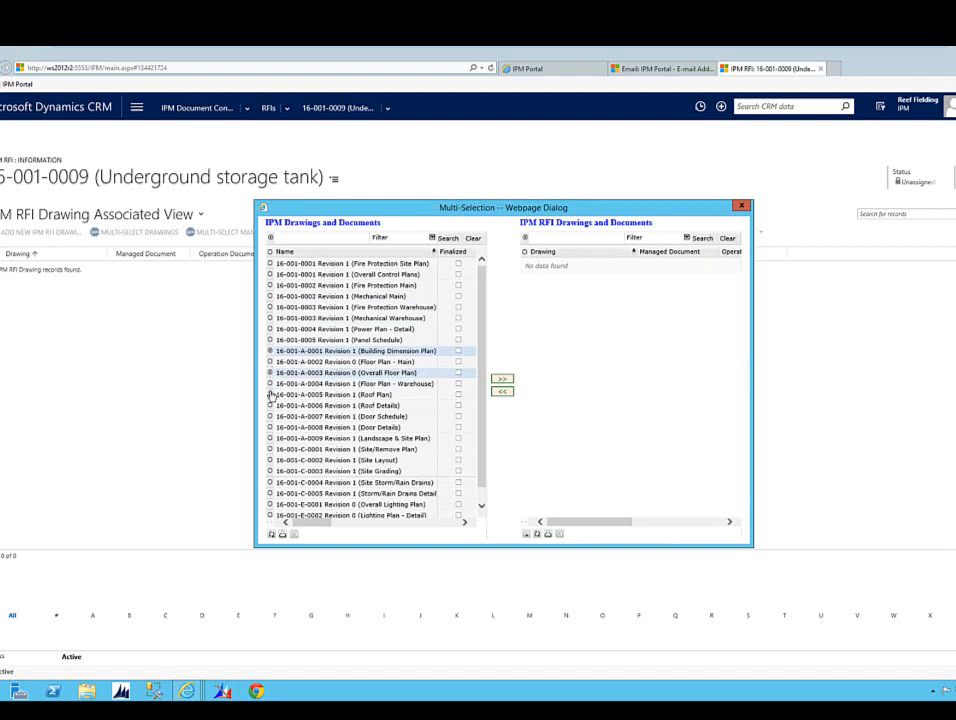
click(270, 394)
click(270, 416)
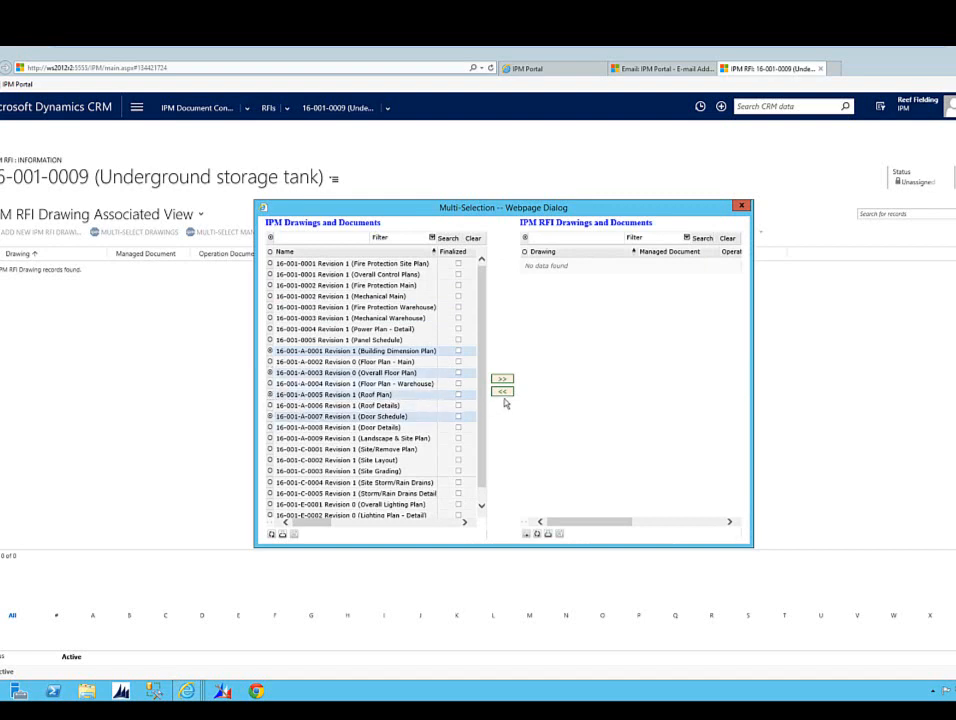
click(502, 380)
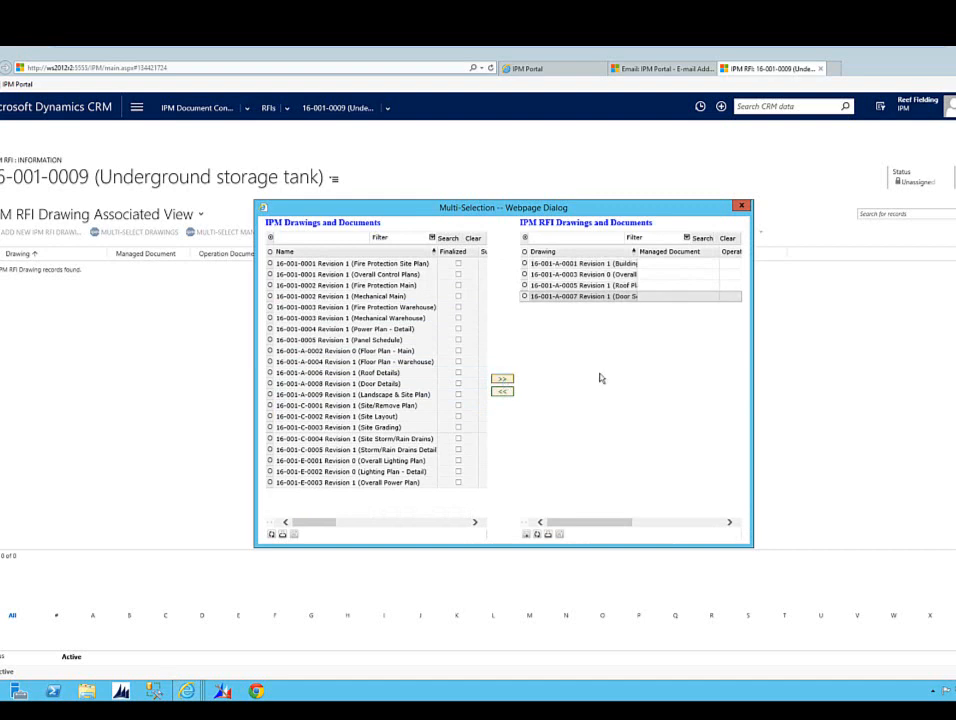
click(742, 206)
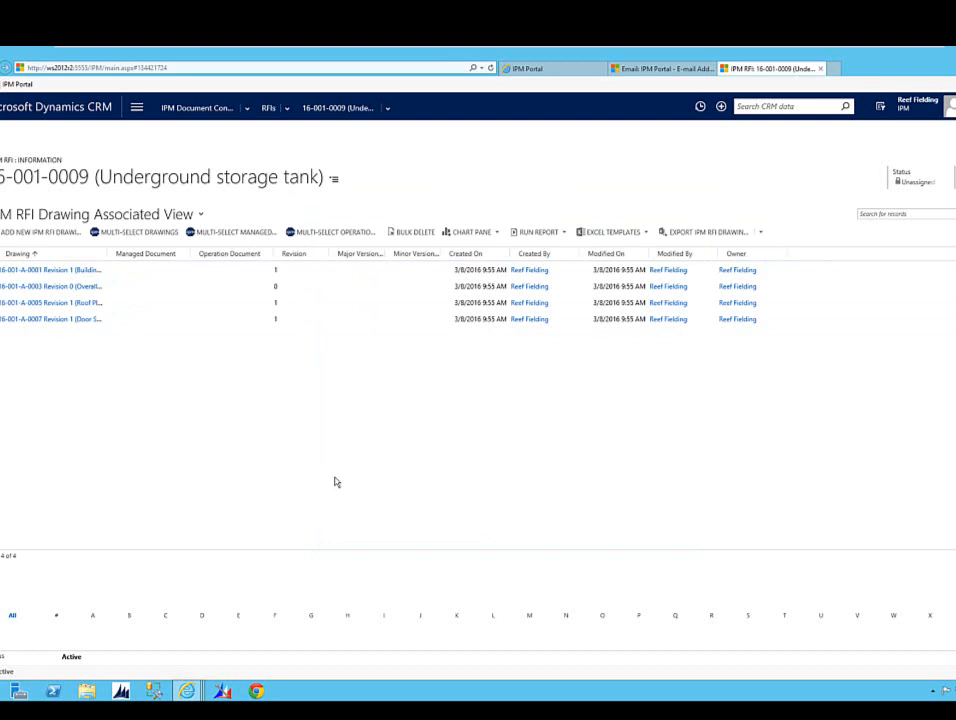
click(320, 110)
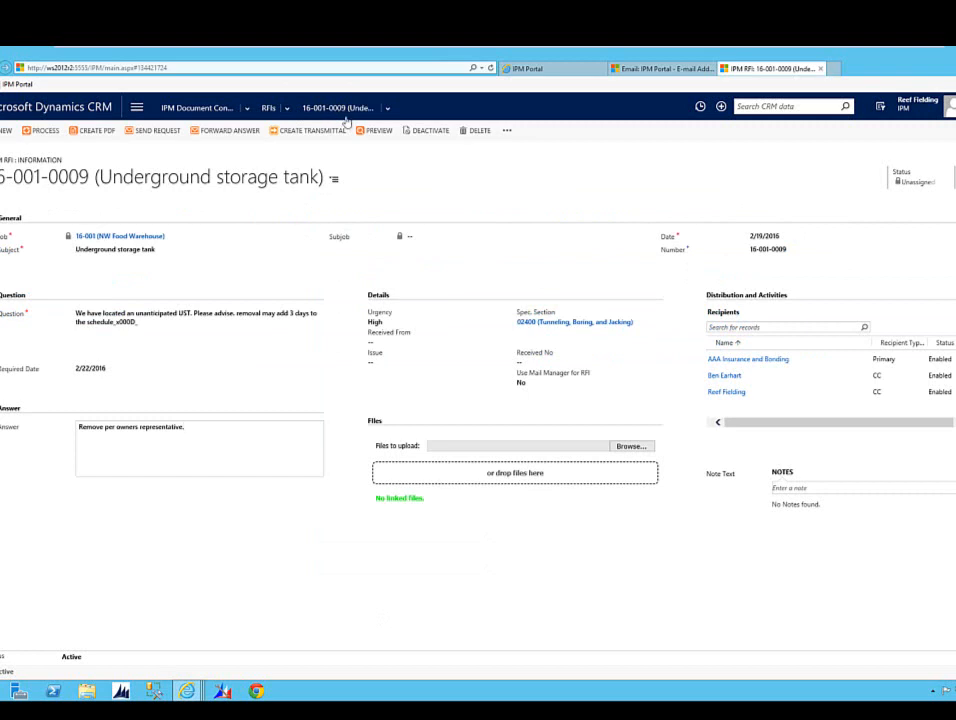
- Preview the Request for Information report down to its associated documents and open the drawings archive Package.zip
click(365, 132)
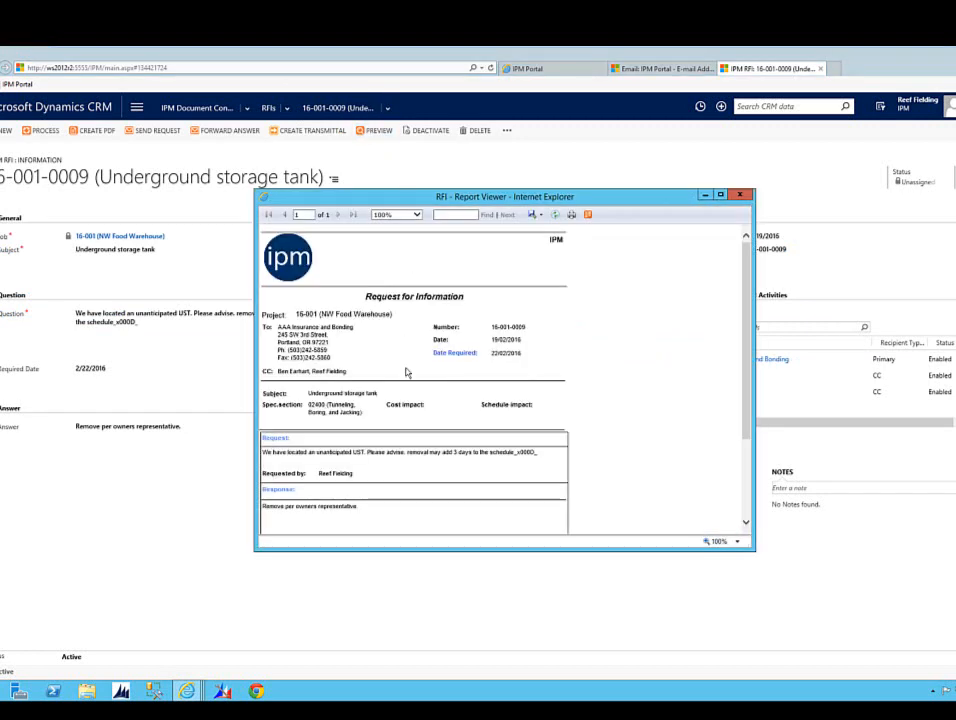
drag(424, 551, 412, 635)
drag(748, 308, 753, 385)
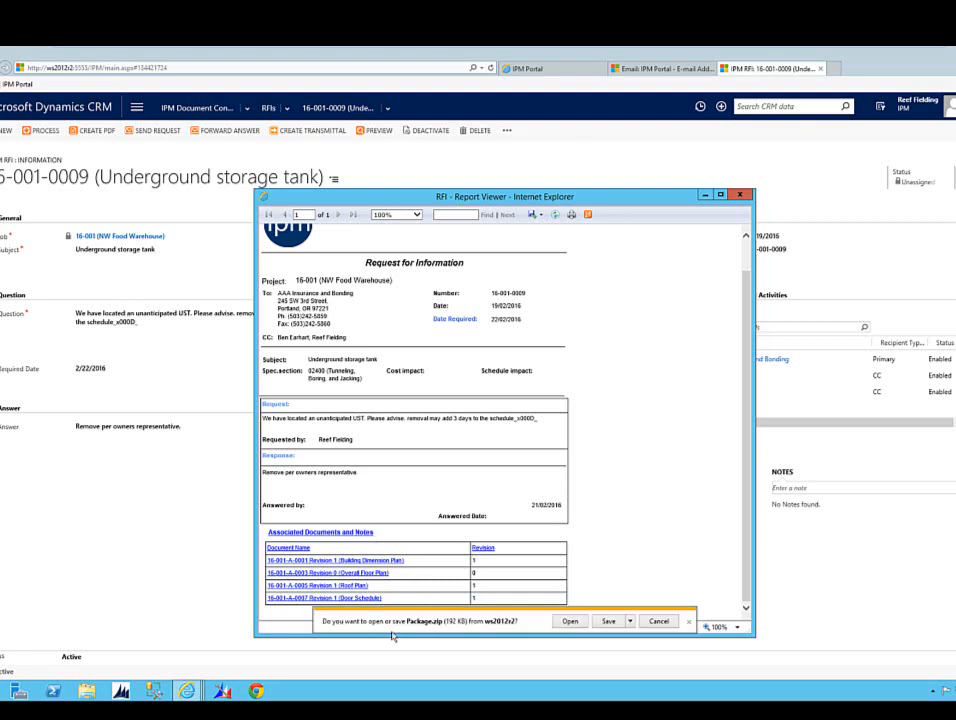
click(577, 622)
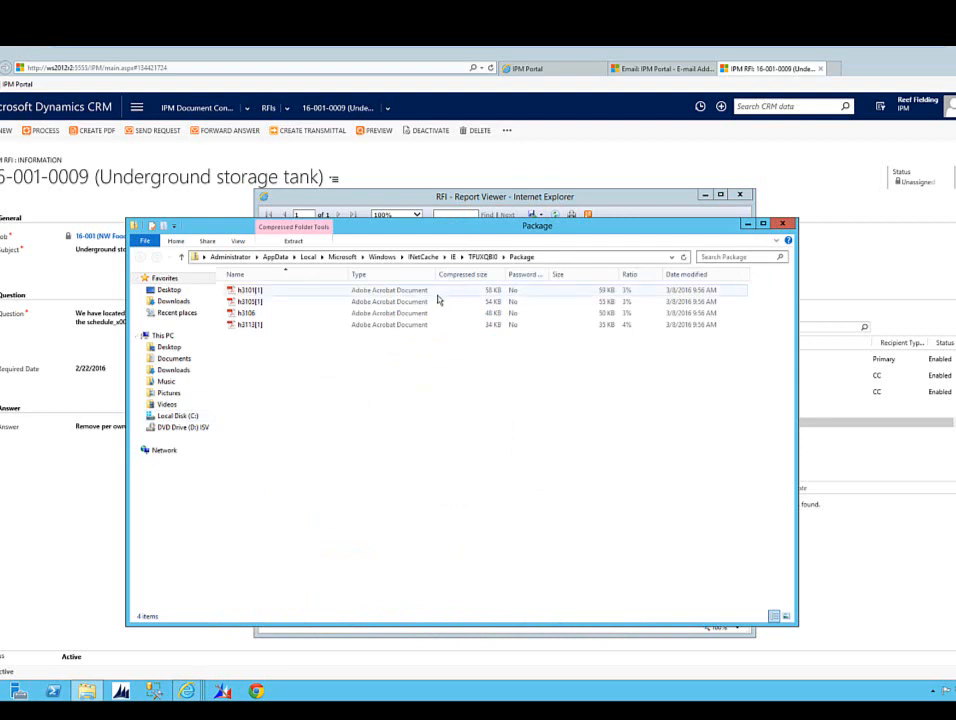
- Close the drawings archive and the RFI report preview, and open the active user's record under IPM Portal Users
click(783, 224)
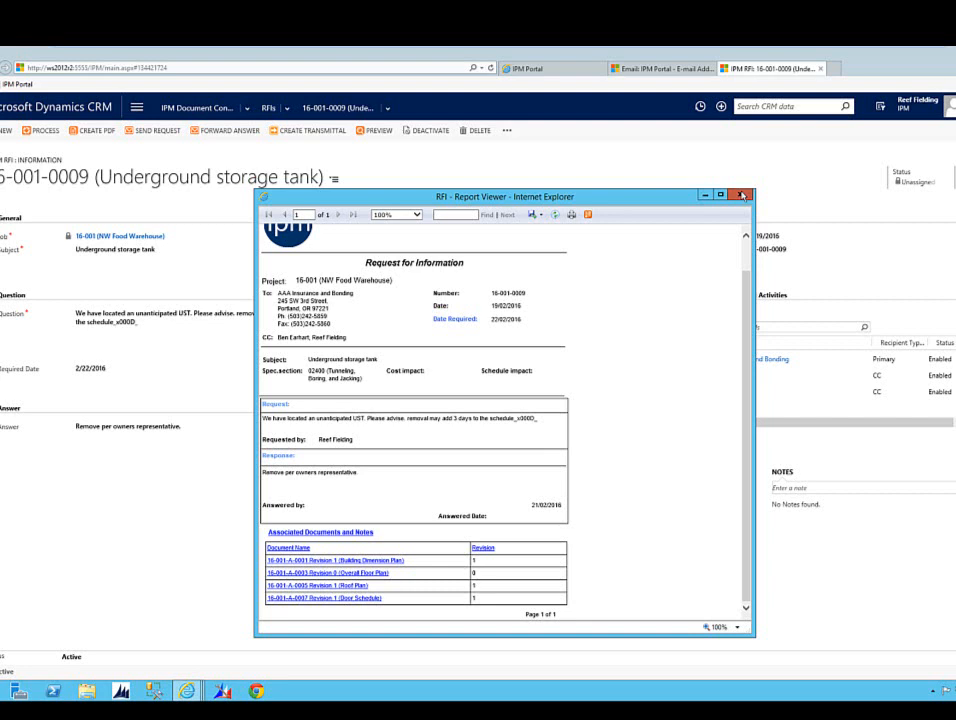
click(741, 195)
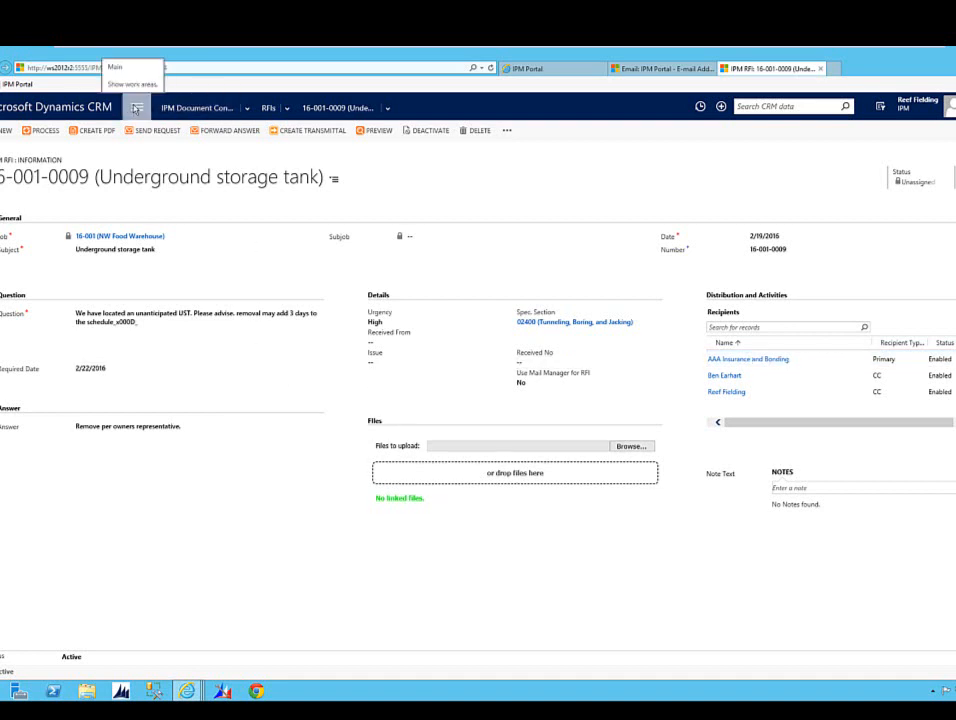
click(136, 108)
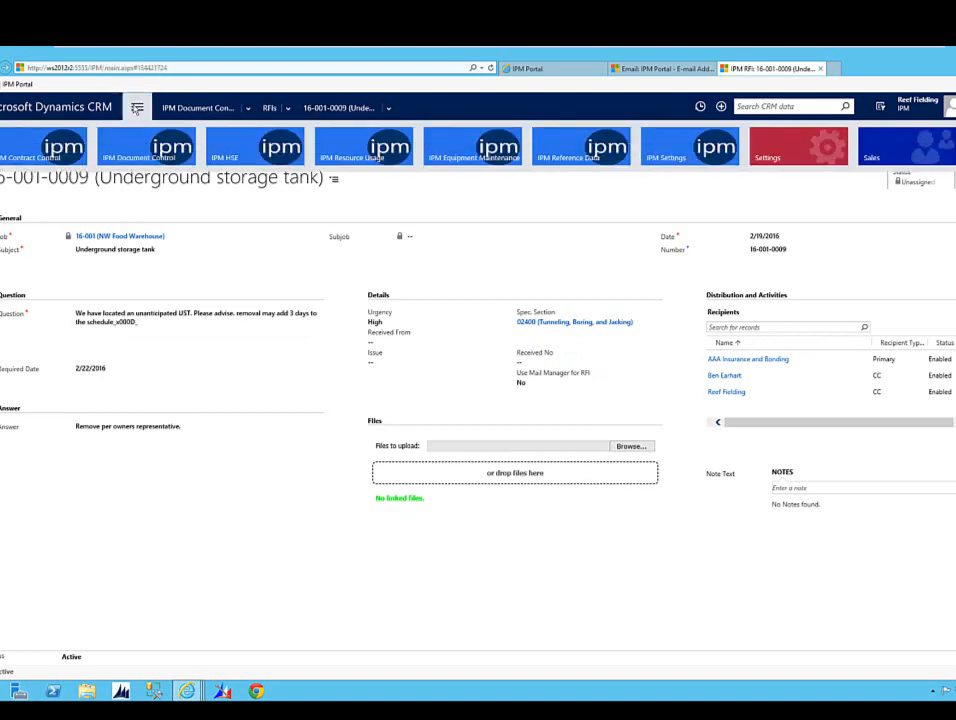
click(690, 152)
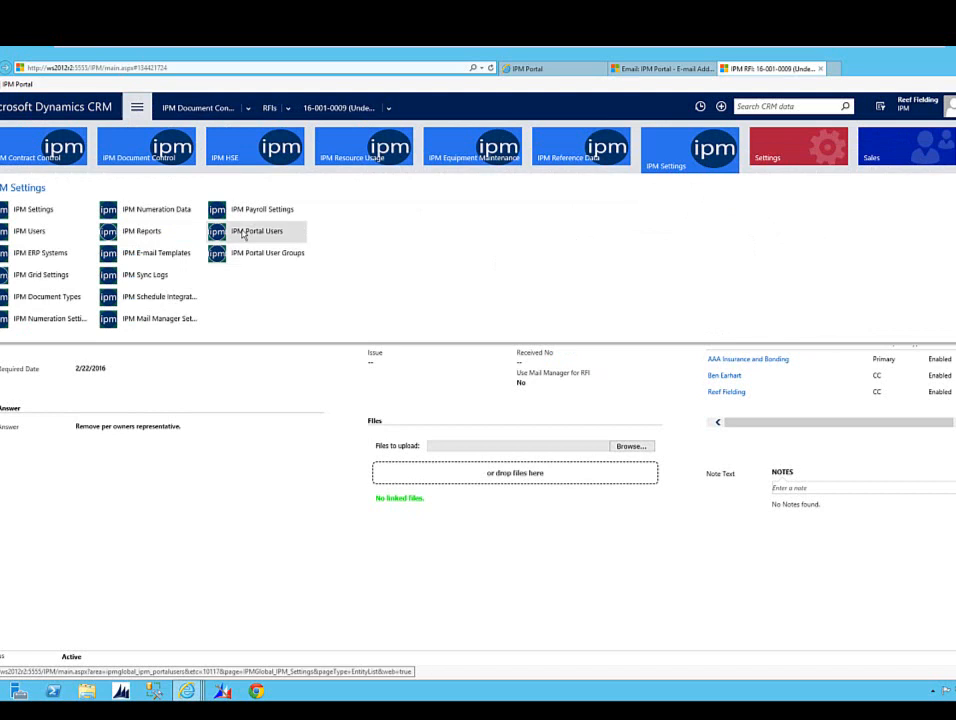
click(243, 233)
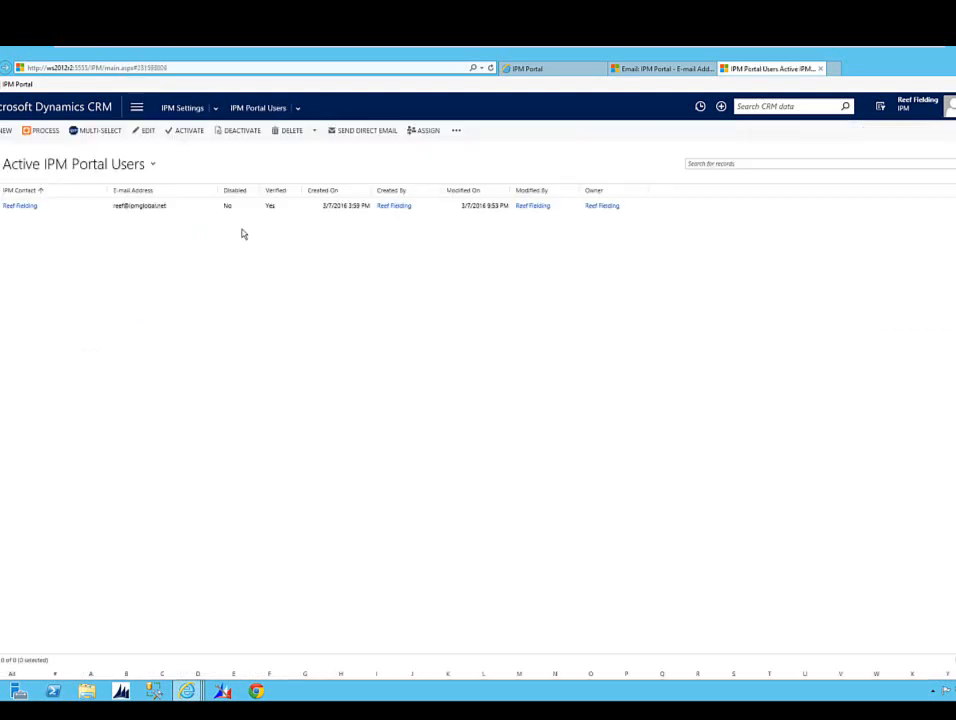
double_click(187, 206)
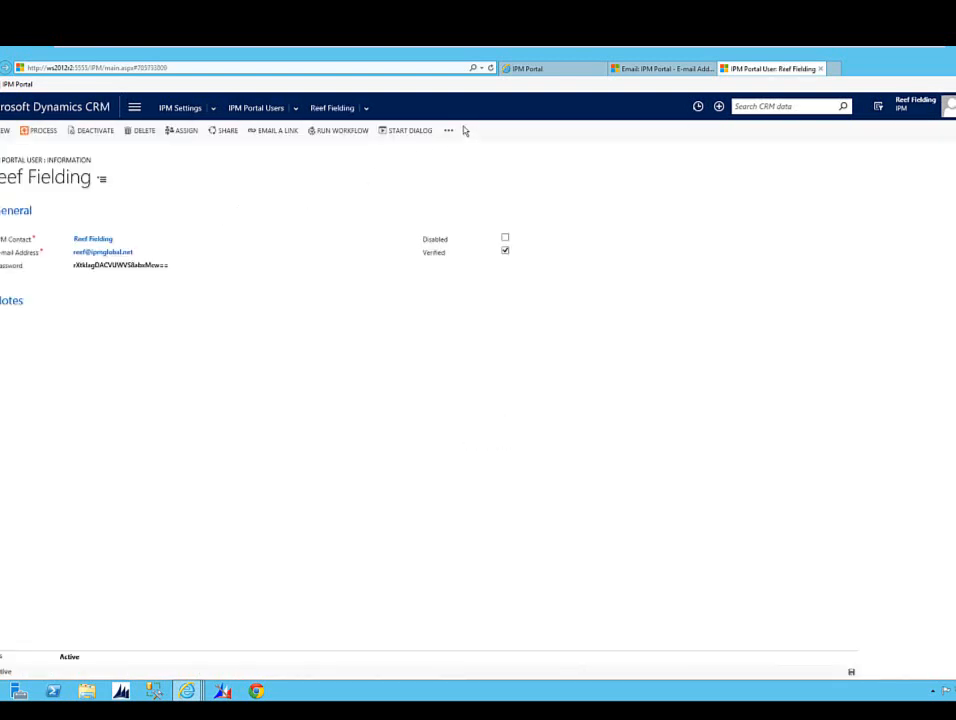
- Examine the portal user's closed activities, reading the E-mail Address Verification and New Temporary Password e-mails
click(366, 108)
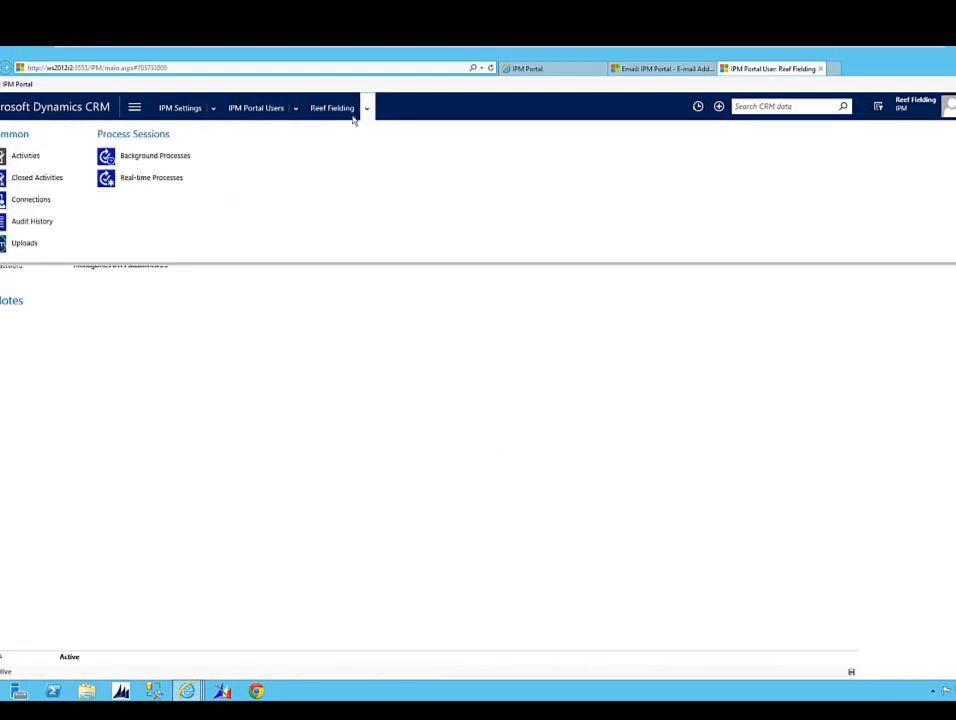
click(47, 180)
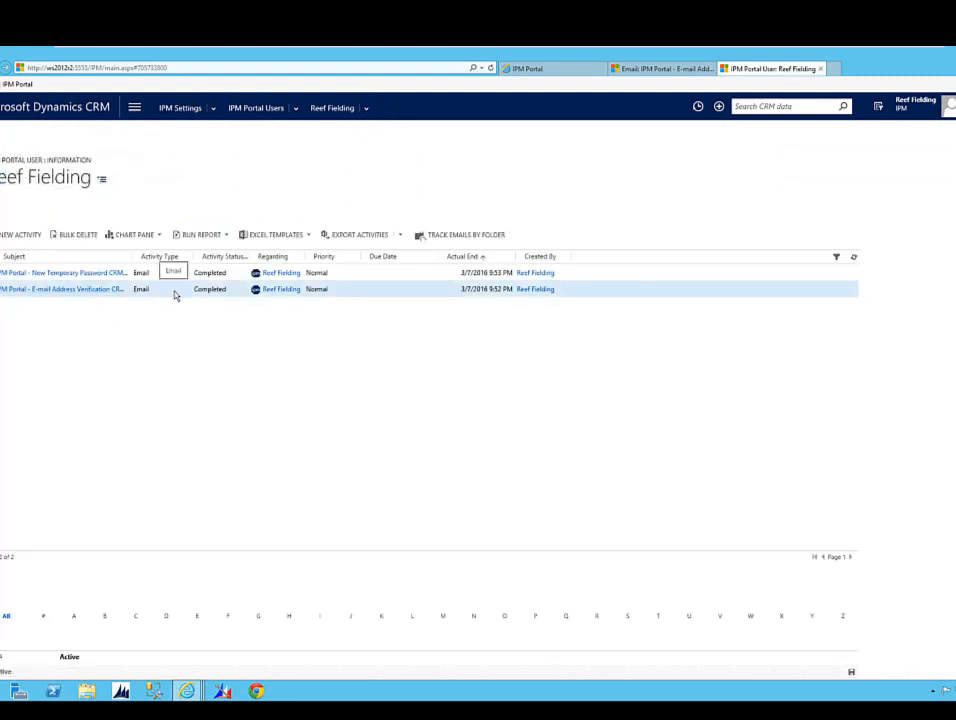
click(174, 294)
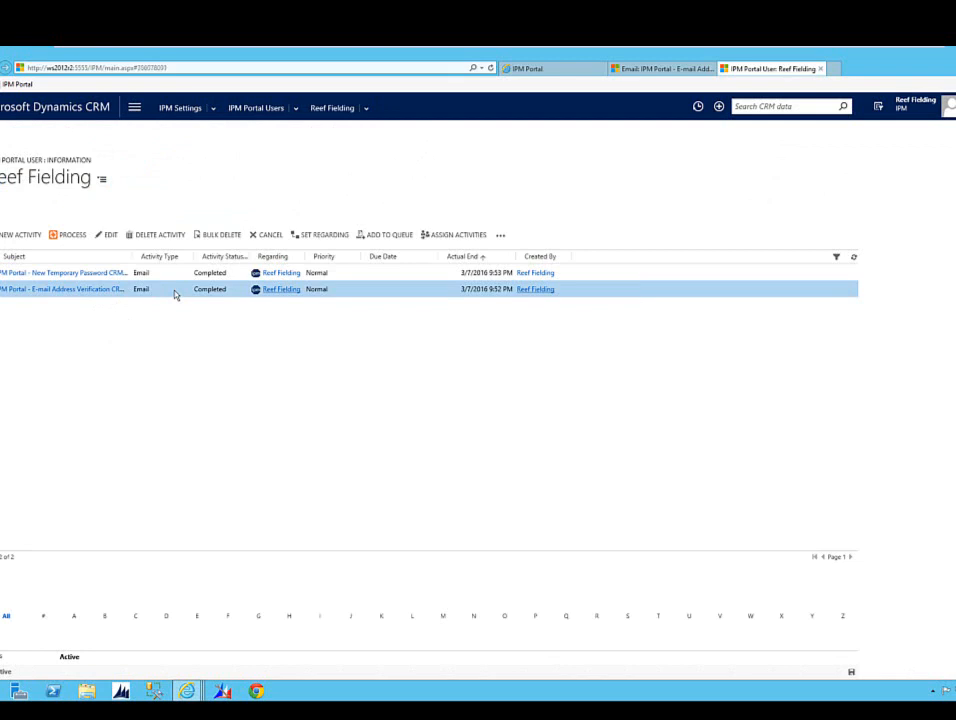
double_click(175, 295)
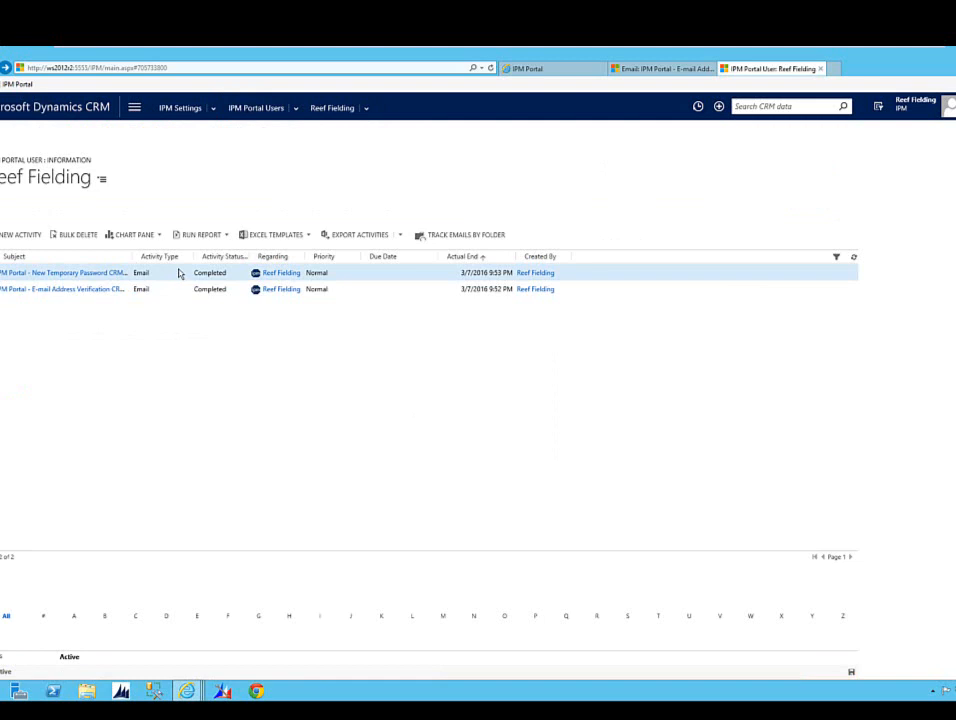
double_click(179, 273)
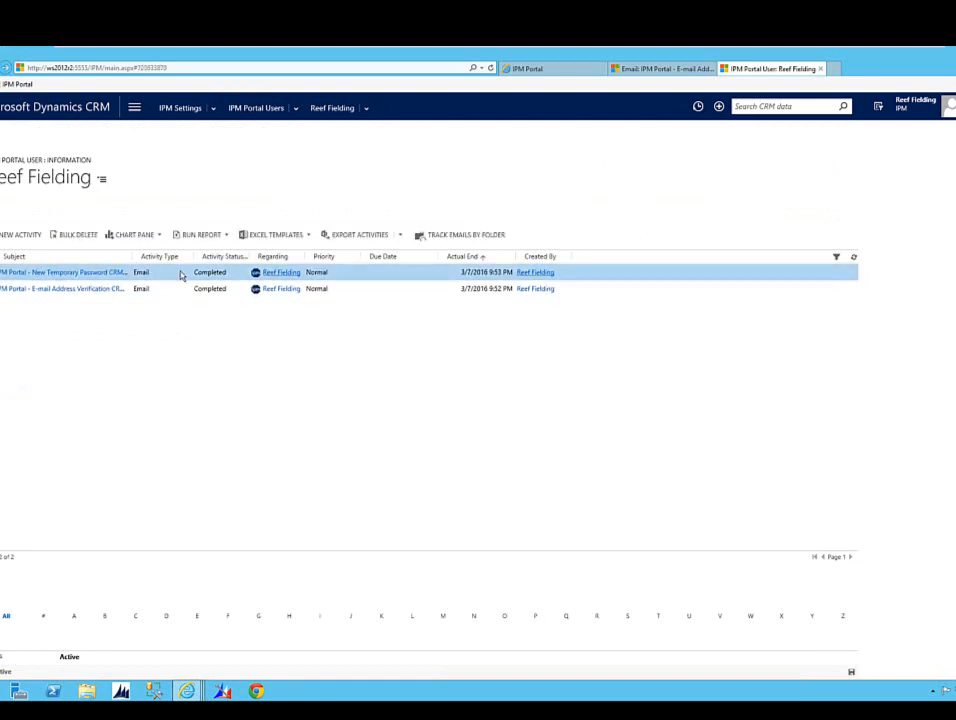
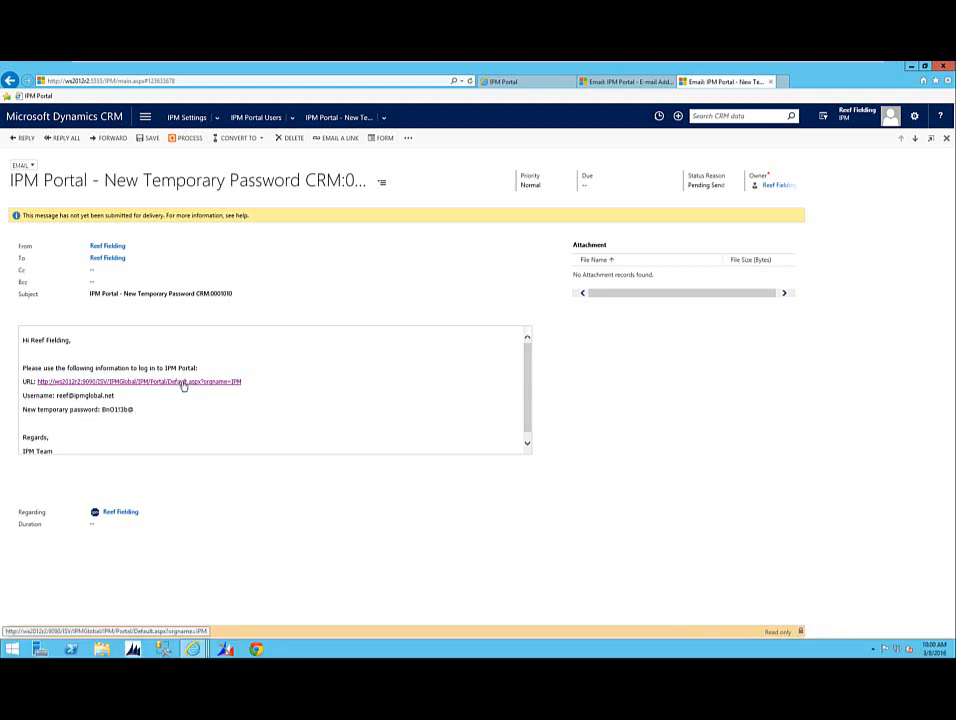
- Open the IPM Portal from the link in the temporary password e-mail and list the IPM RFIs
click(184, 382)
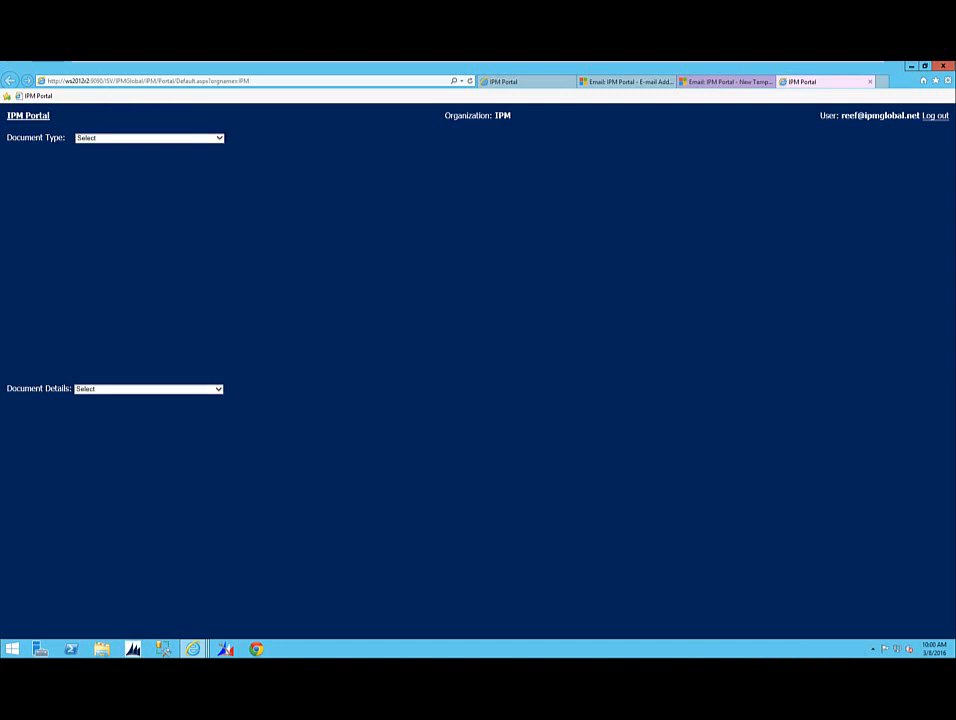
click(220, 140)
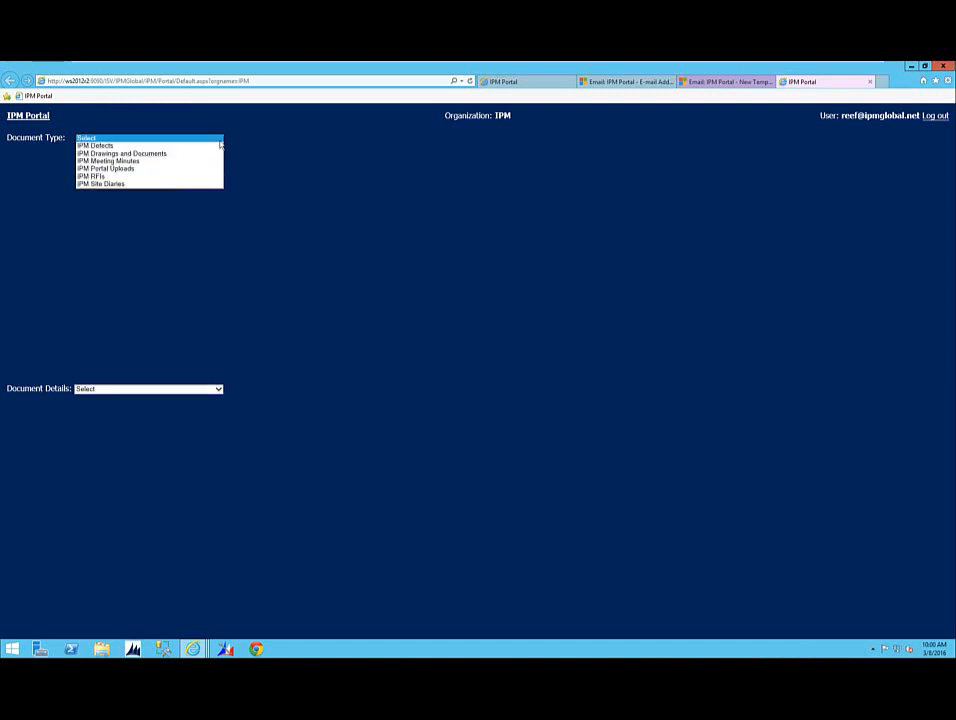
click(144, 156)
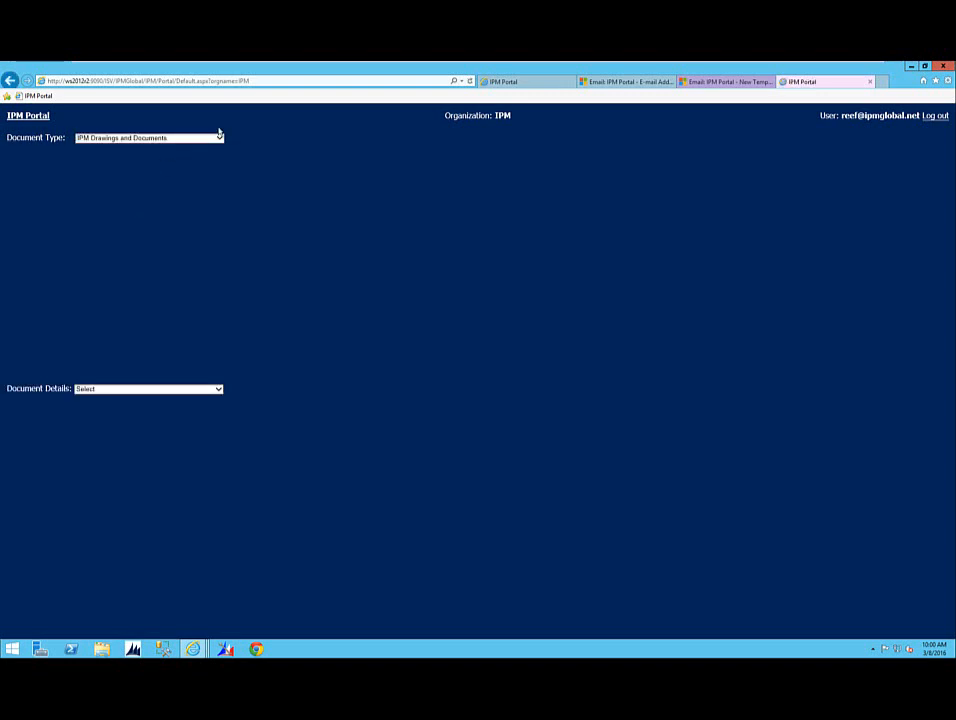
click(222, 141)
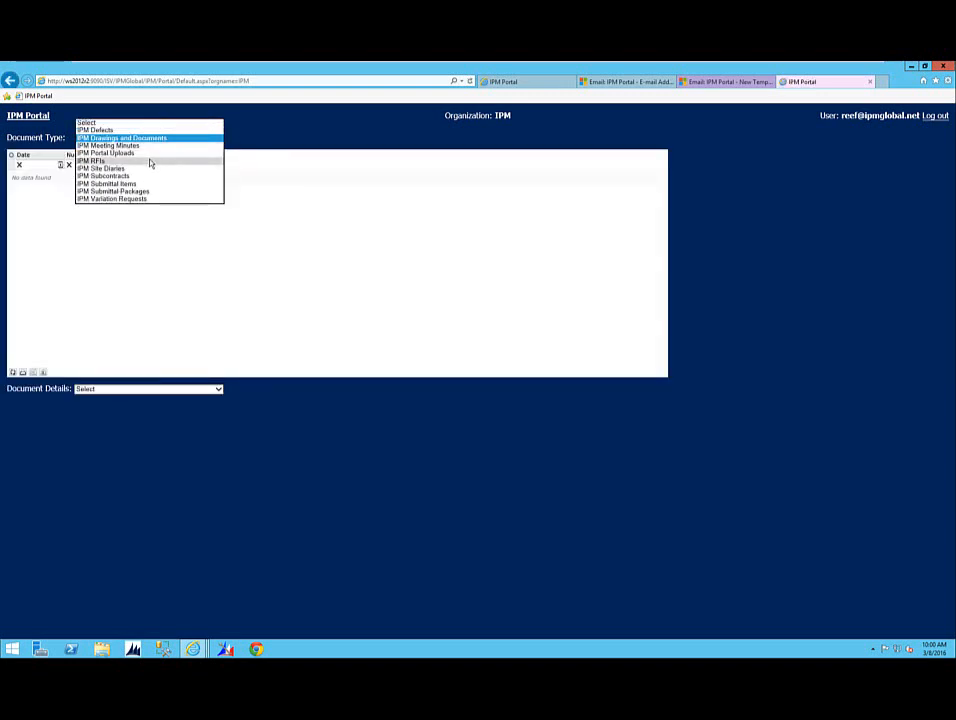
click(150, 161)
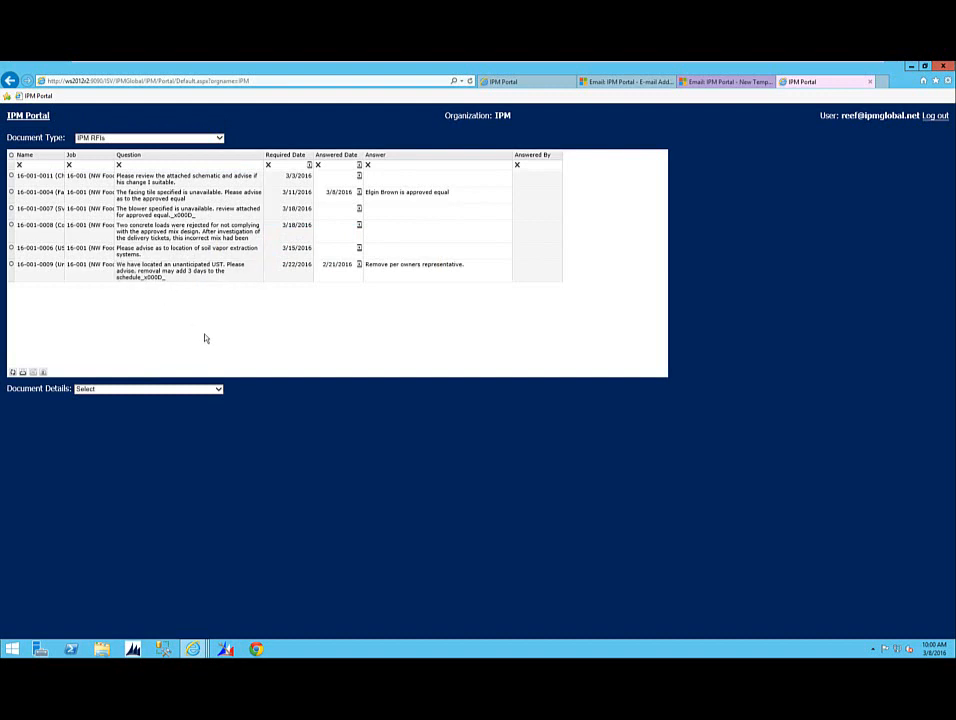
- Show the IPM RFI Drawings and Documents details for RFI 16-001-0007 (SVE blower)
click(219, 390)
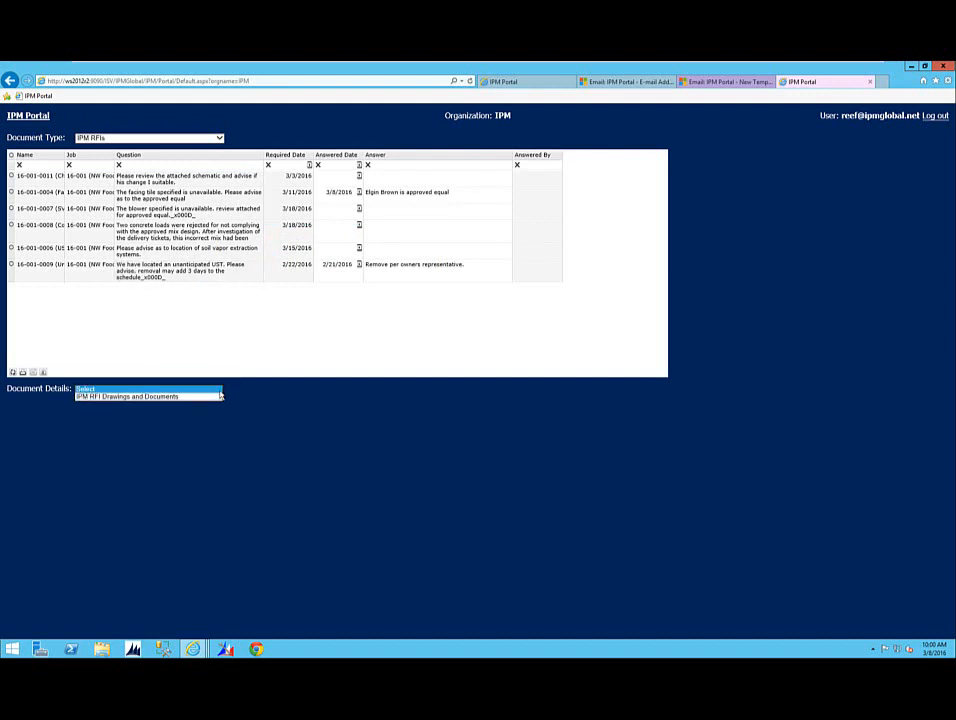
click(219, 396)
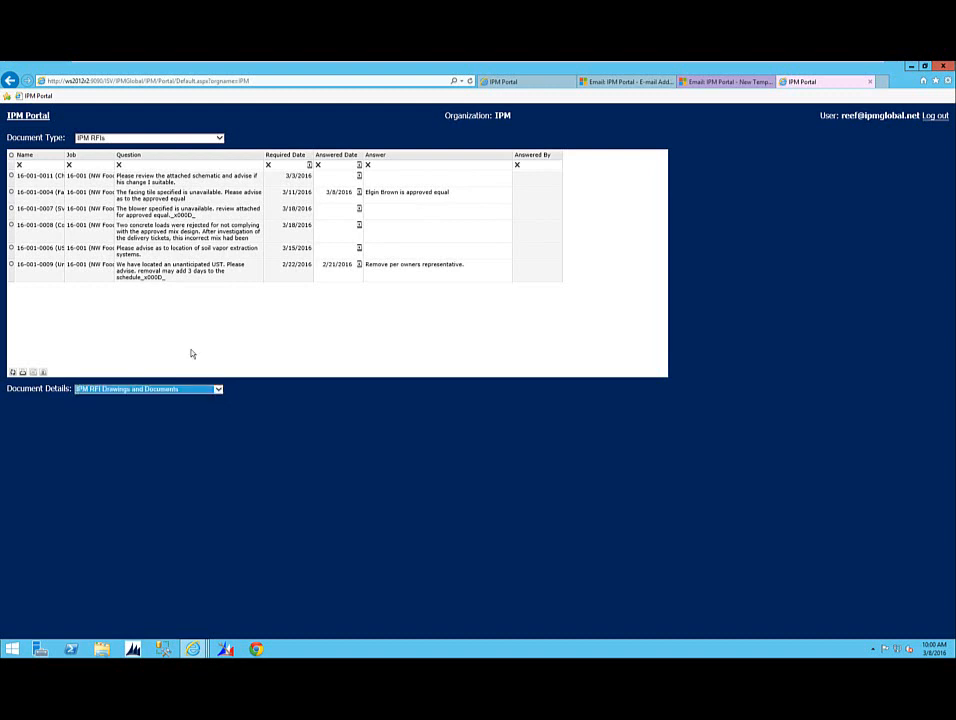
click(11, 266)
click(12, 209)
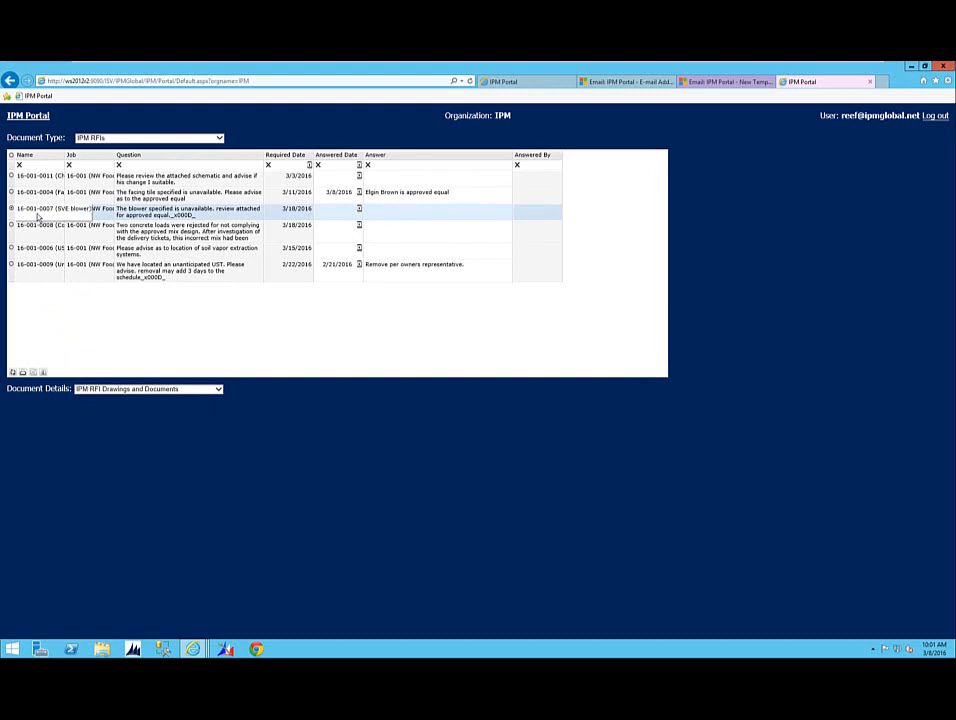
click(92, 212)
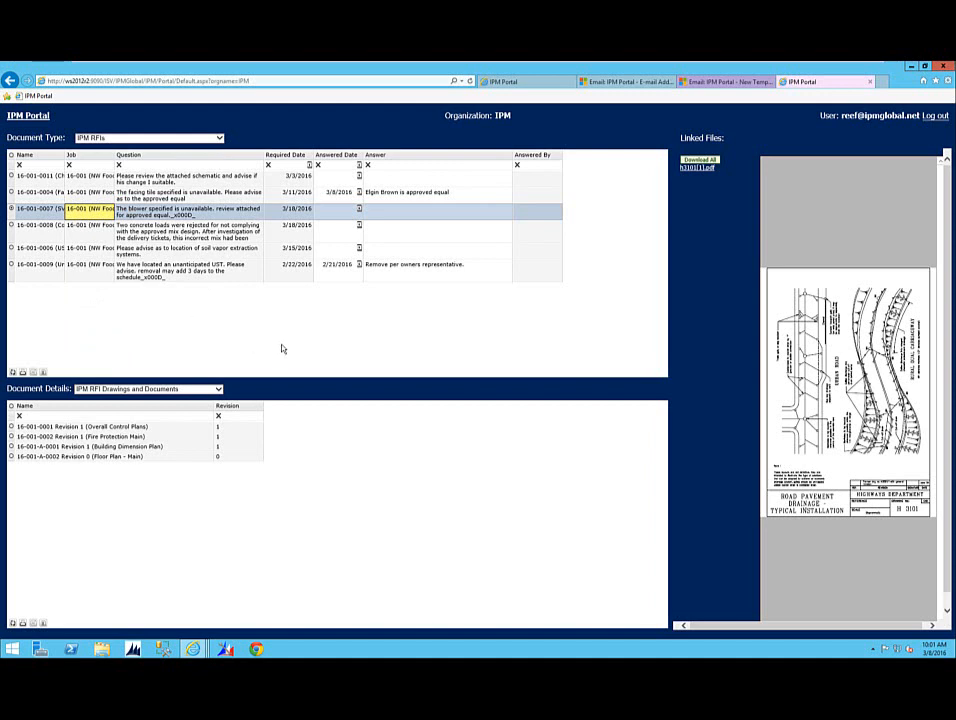
- Answer RFI 16-001-0007 with "Please review model GT-500S as another alternative"
click(375, 212)
click(375, 213)
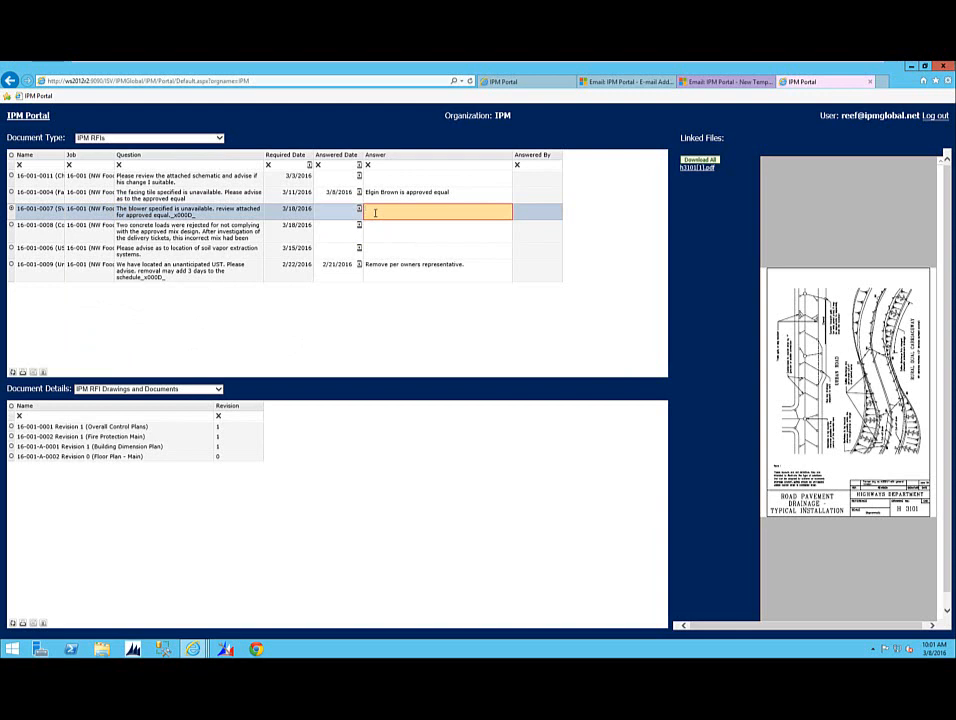
text(Please review model GT-5005)
text(as another alternat)
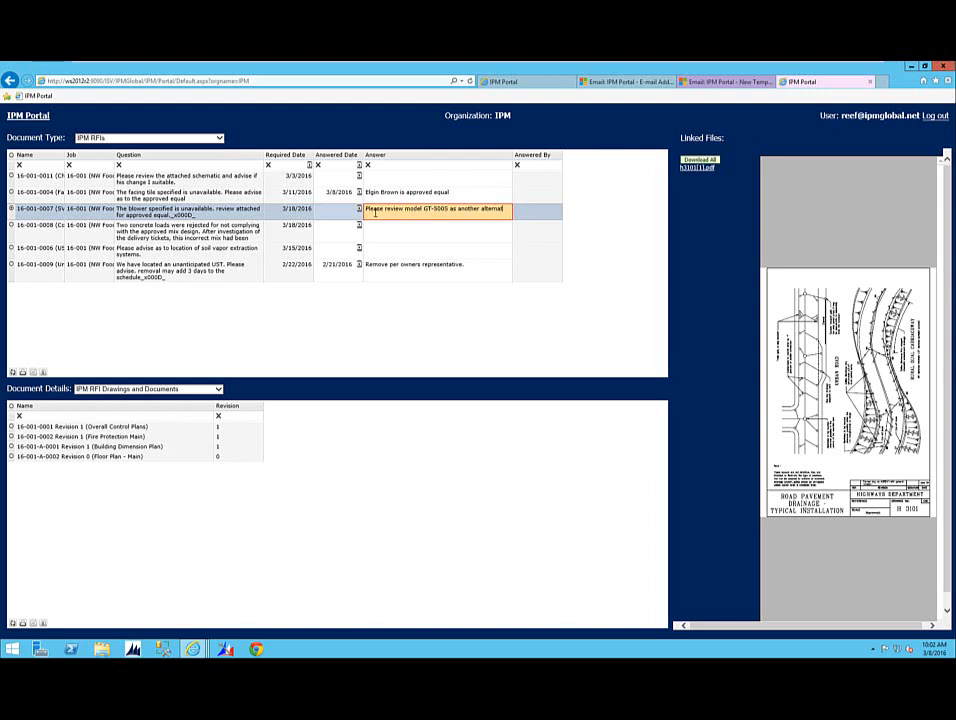
text(ine)
- Set the answered date of RFI 16-001-0007 to 3/8/2016 and commit the row
click(359, 208)
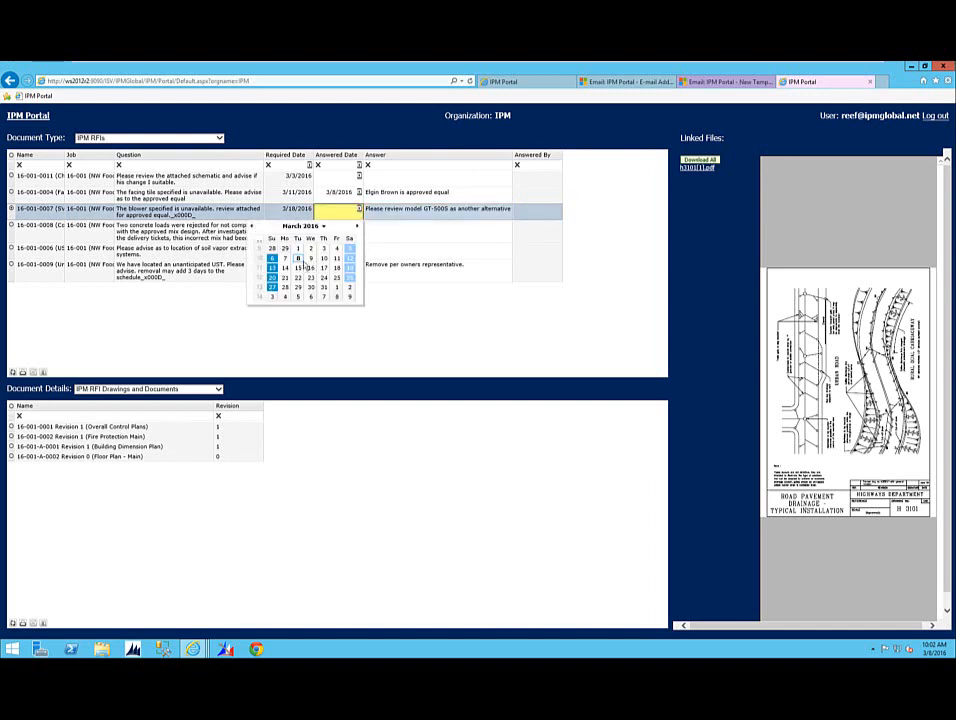
click(298, 258)
click(410, 231)
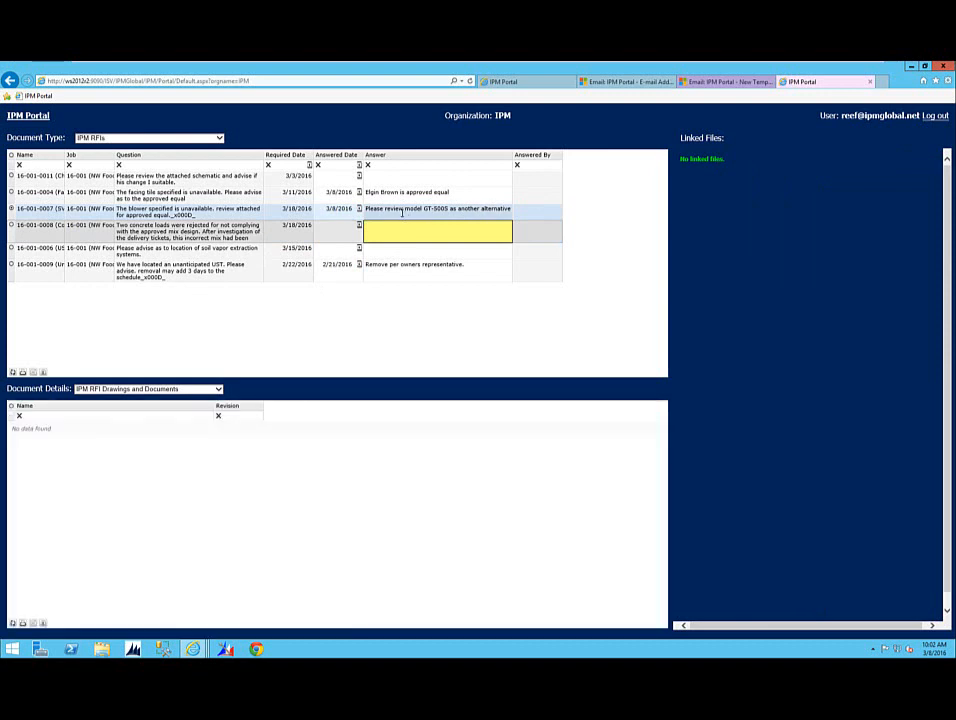
click(402, 210)
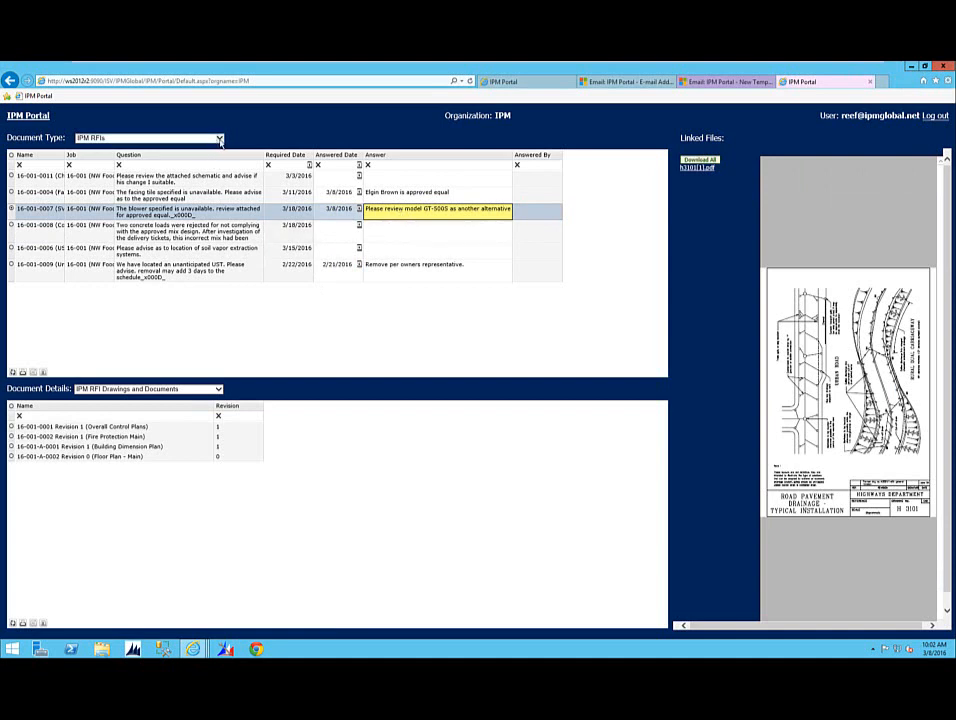
- Add a new record to the IPM Portal Uploads with RFI as its document type
click(220, 140)
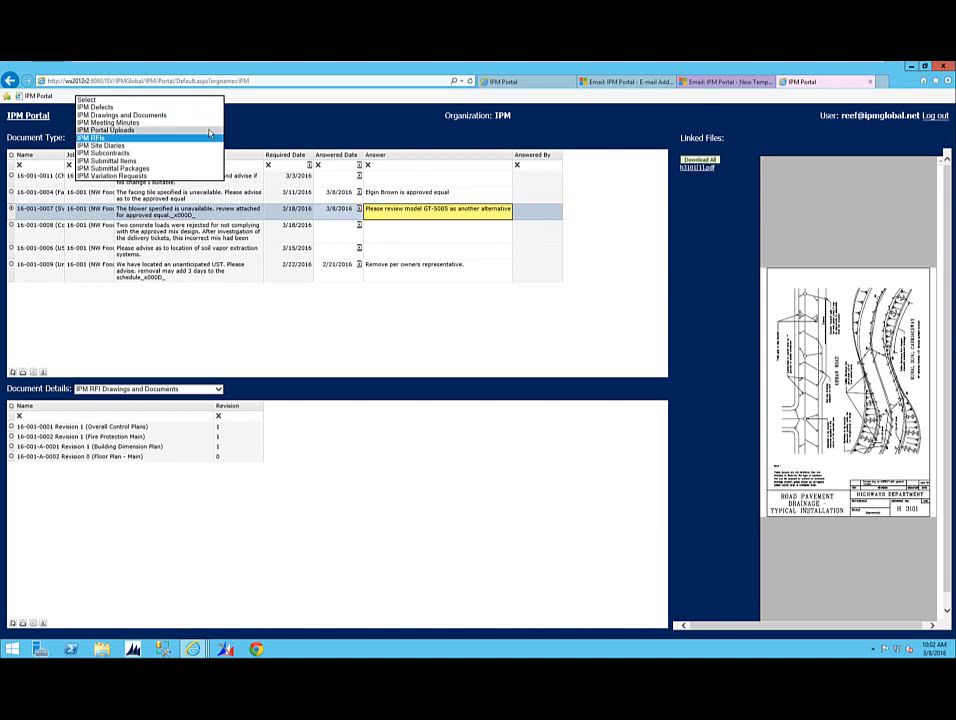
click(210, 130)
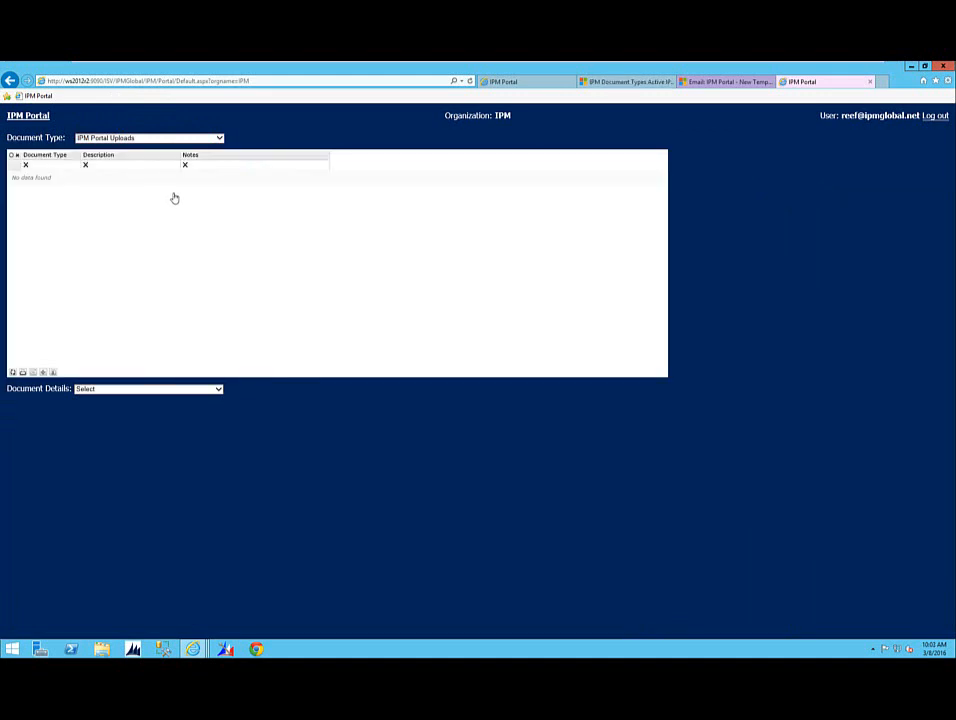
click(43, 373)
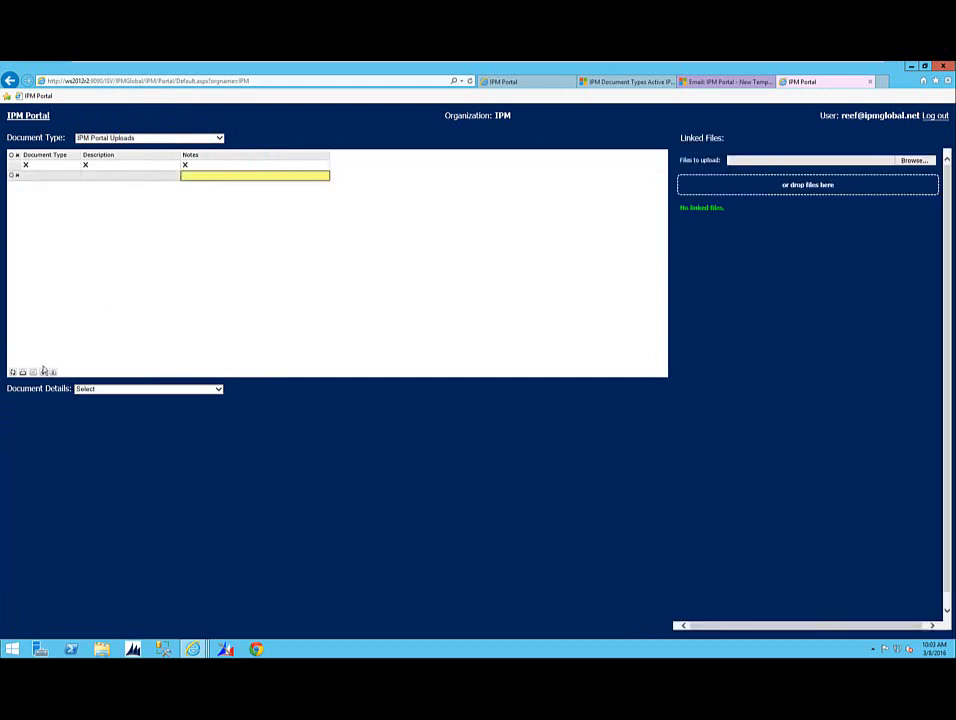
click(74, 176)
click(74, 176)
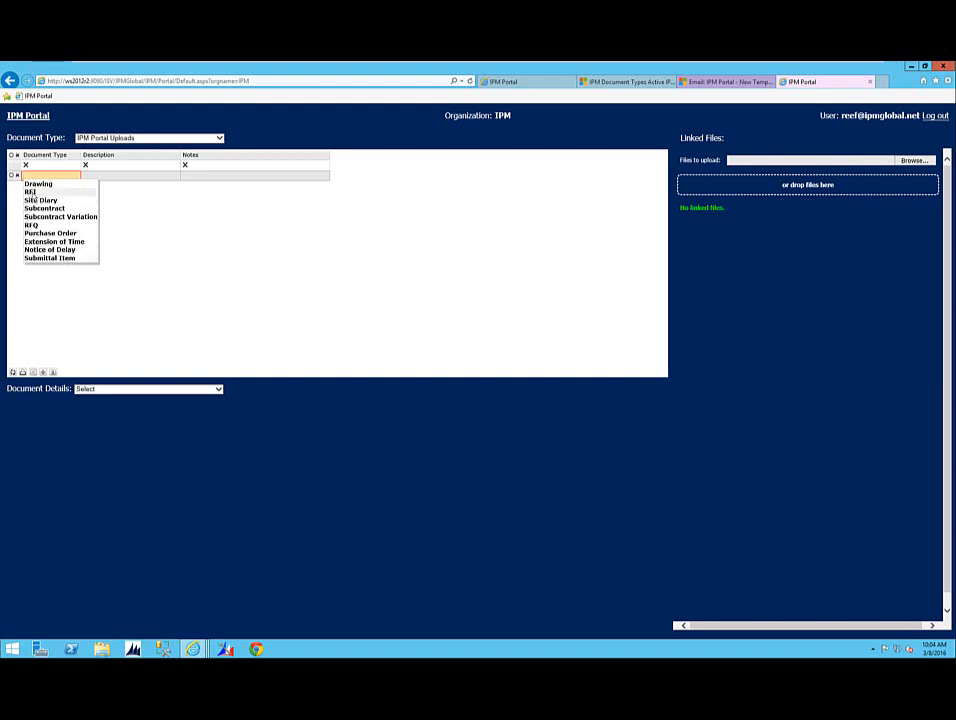
click(33, 193)
- Describe the new upload as "Details for Final Finishing" with the note "Please advise appropriate details as per attached photo."
click(117, 175)
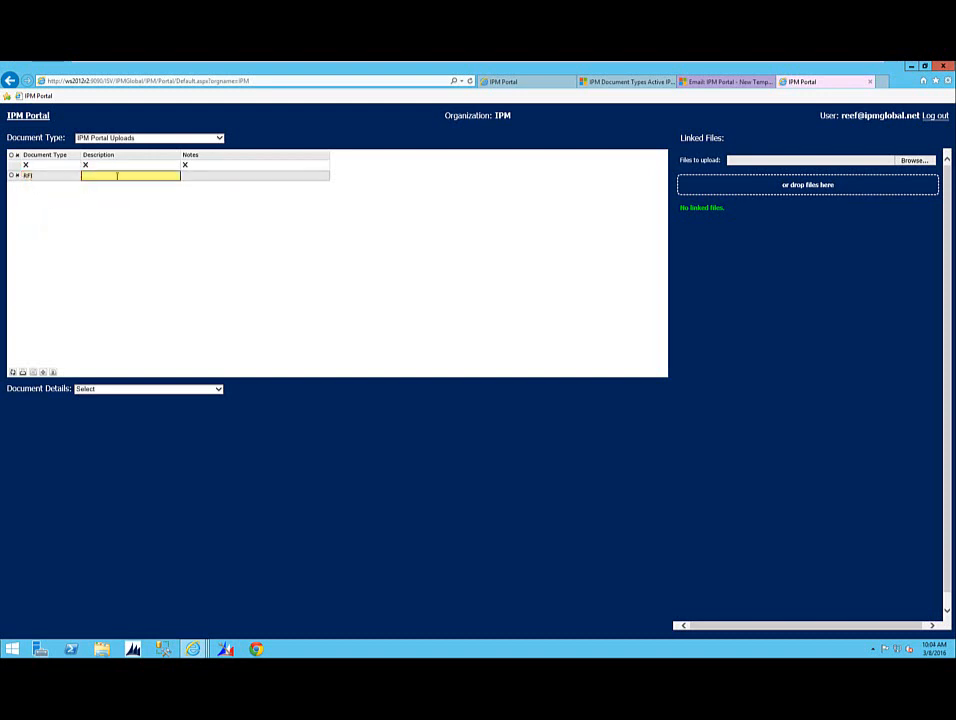
click(117, 176)
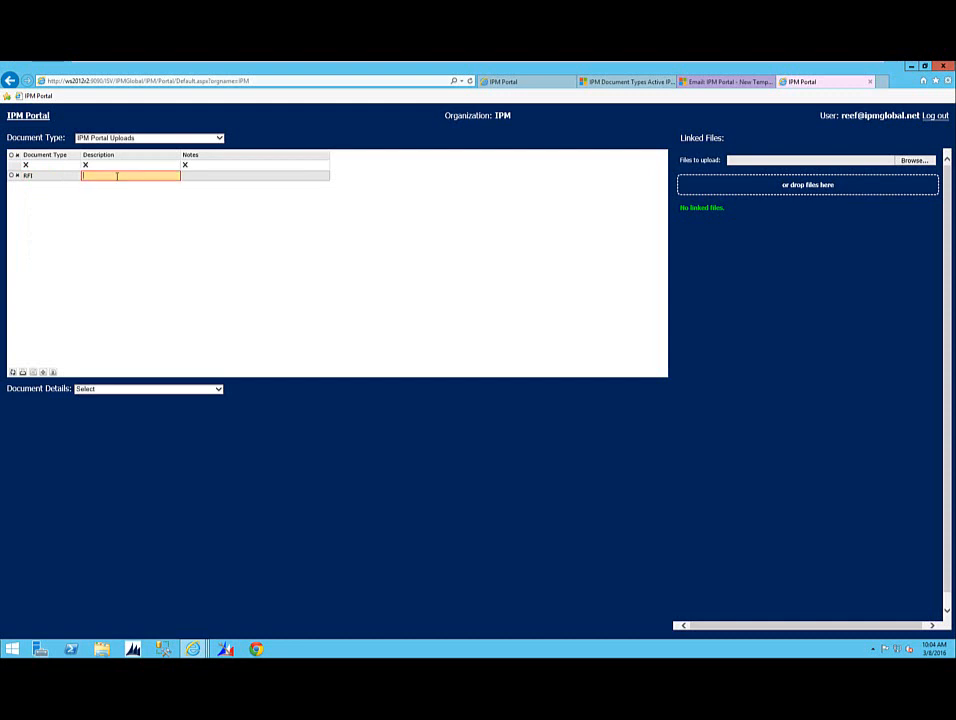
text(Details for Final Finishing)
key(Tab)
text(Please)
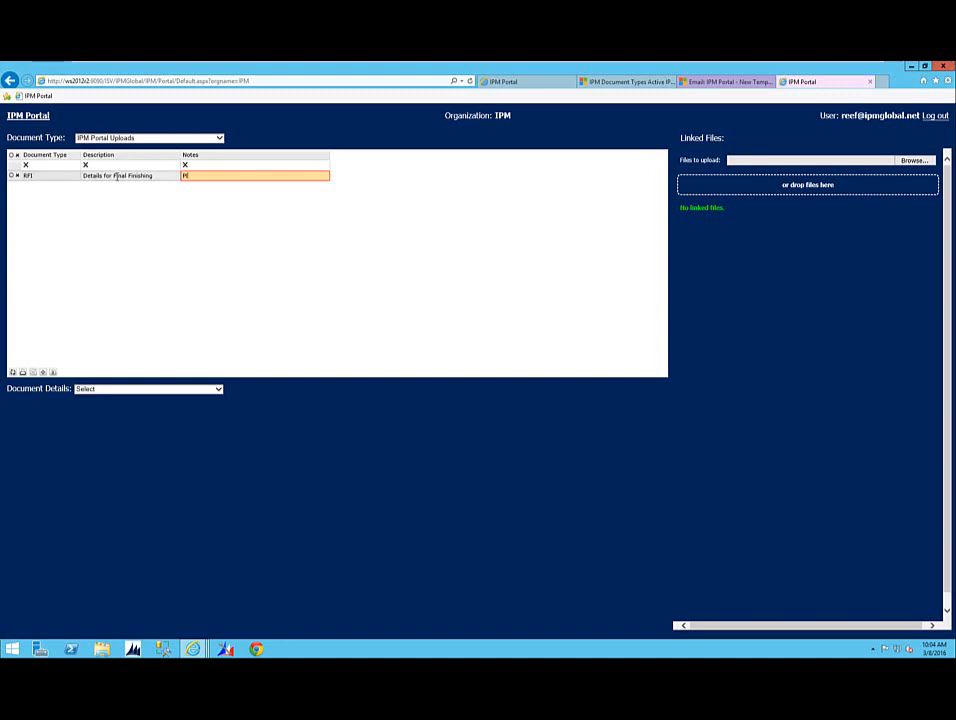
text(dvise approapriate details as per attached p)
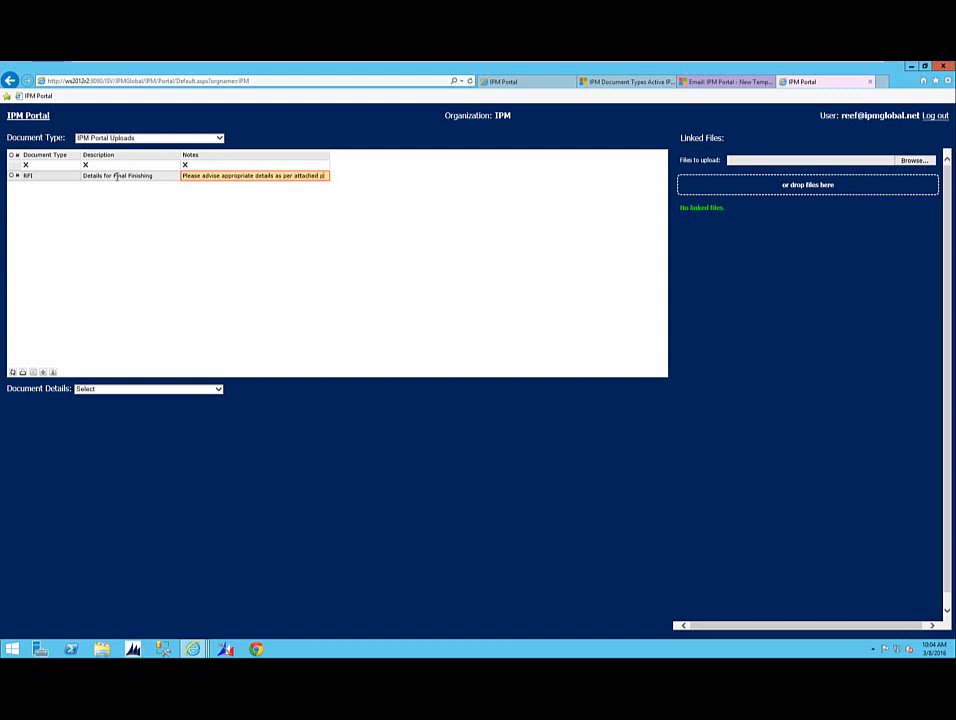
text(hoto.)
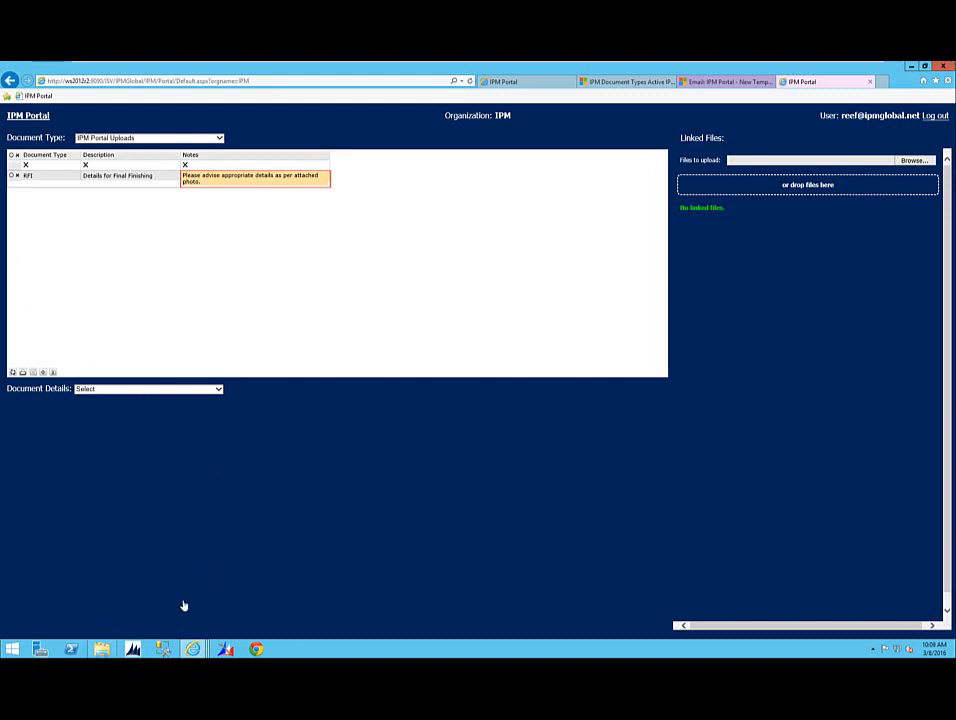
- Attach photo5 from the Photos folder as a linked file to the "Details for Final Finishing" upload and commit the row
mouse_move(101, 649)
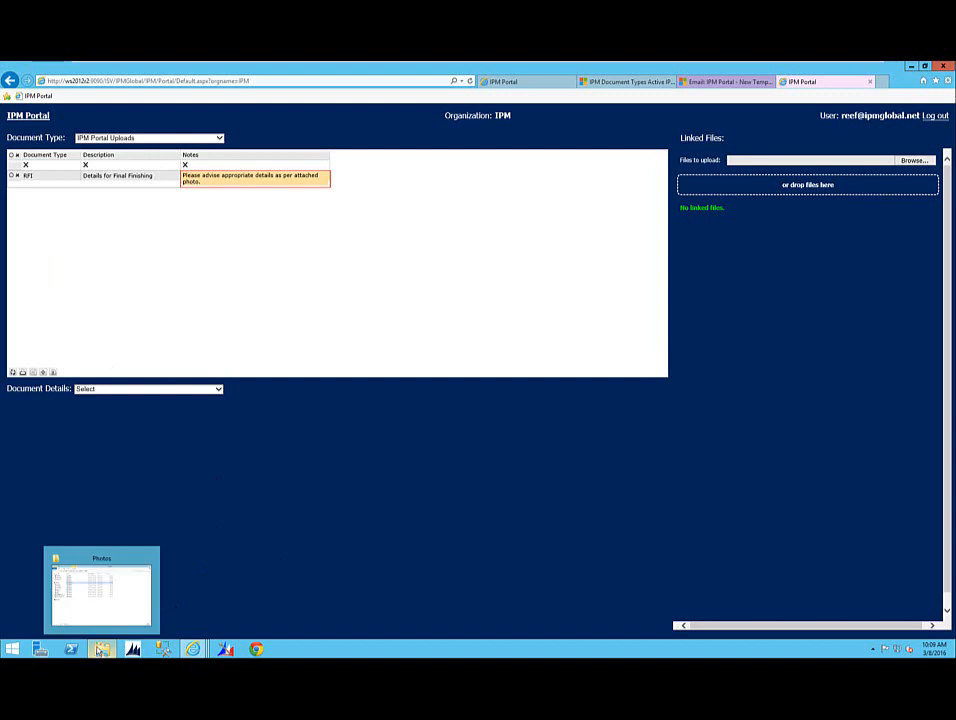
click(97, 613)
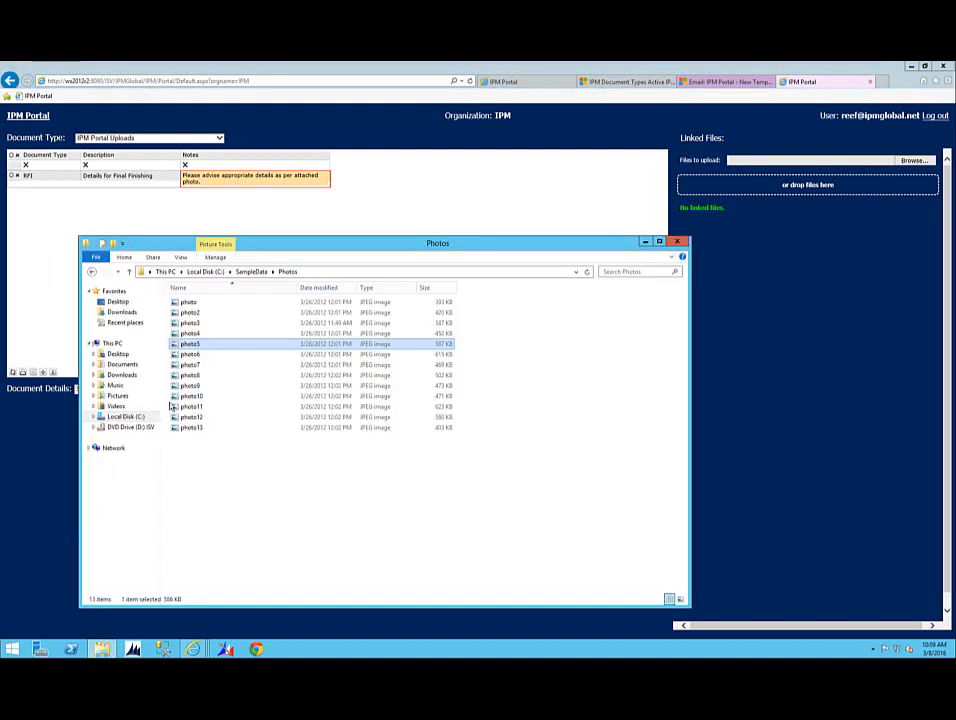
drag(183, 350, 780, 188)
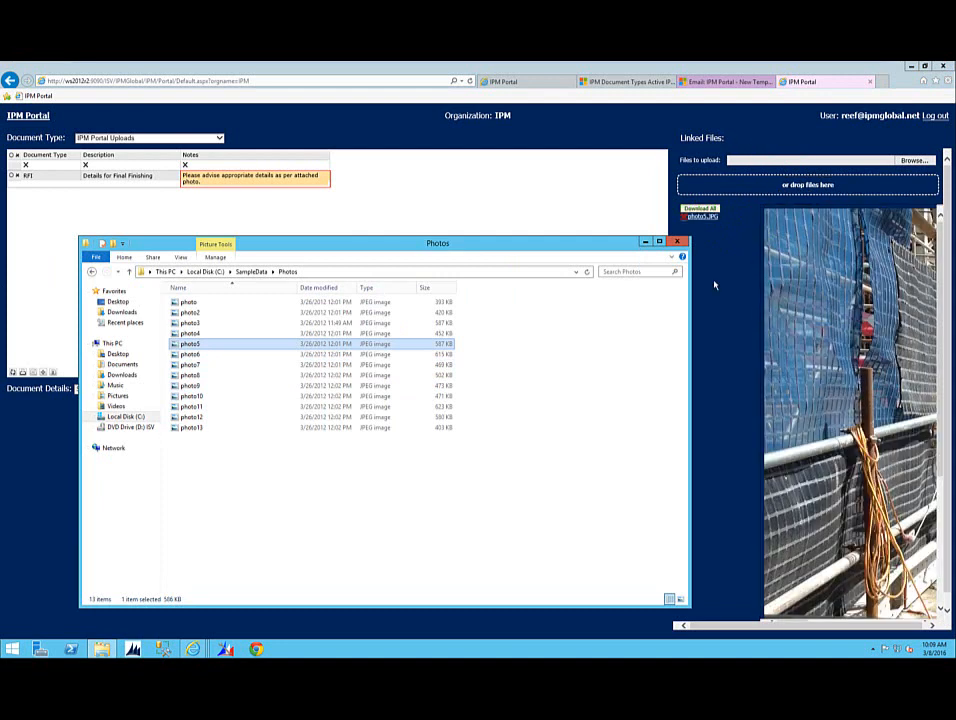
click(677, 242)
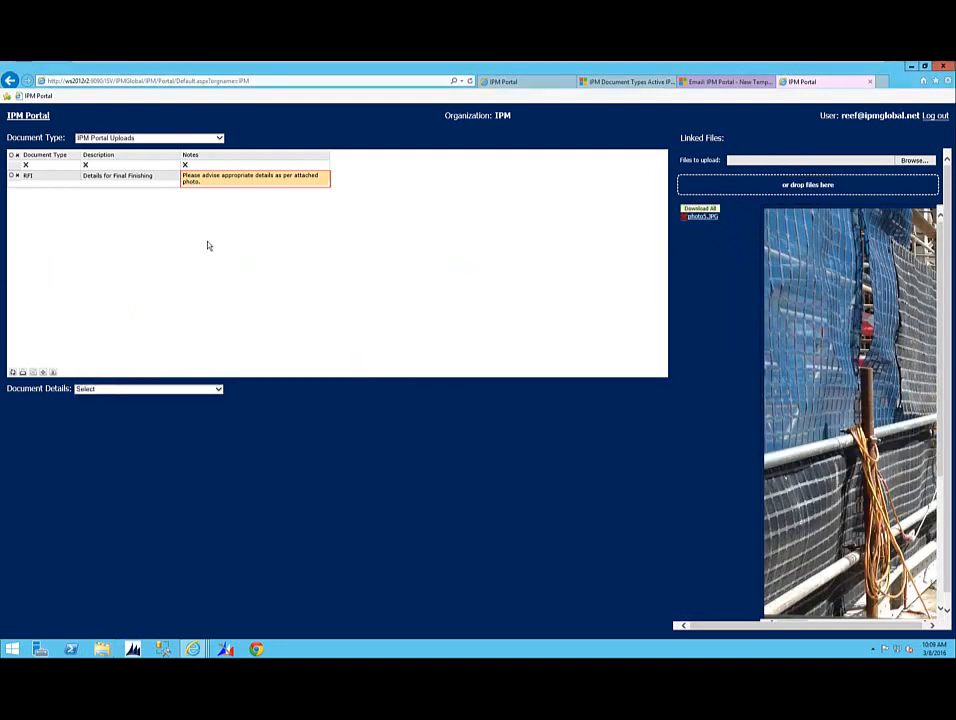
click(151, 180)
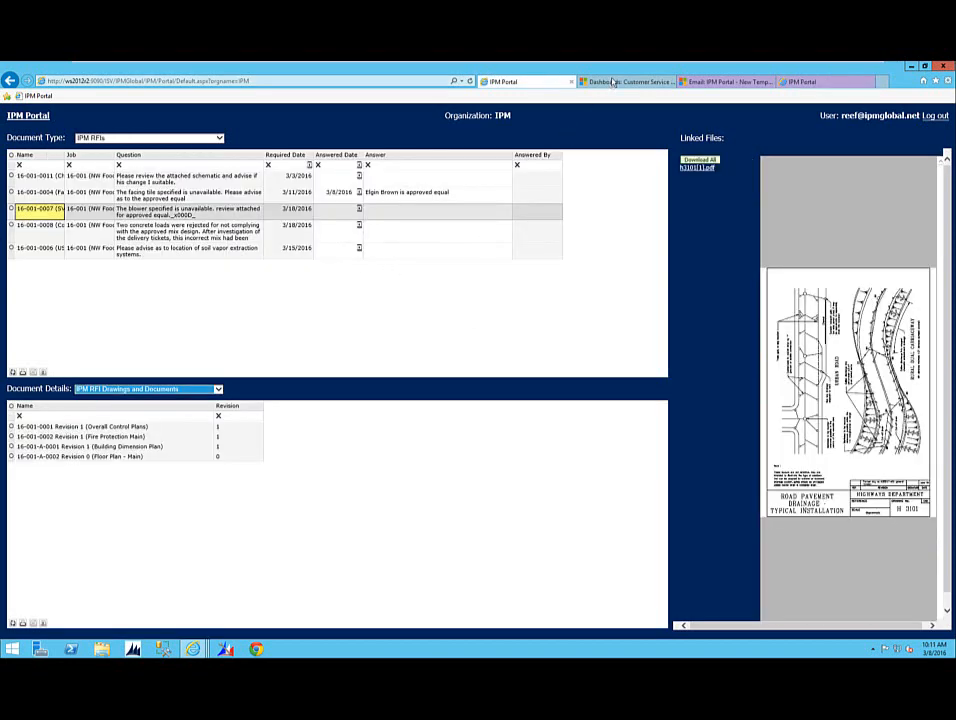
- Switch to Microsoft Dynamics CRM and open the Default record of the IPM Portal User Groups
click(614, 82)
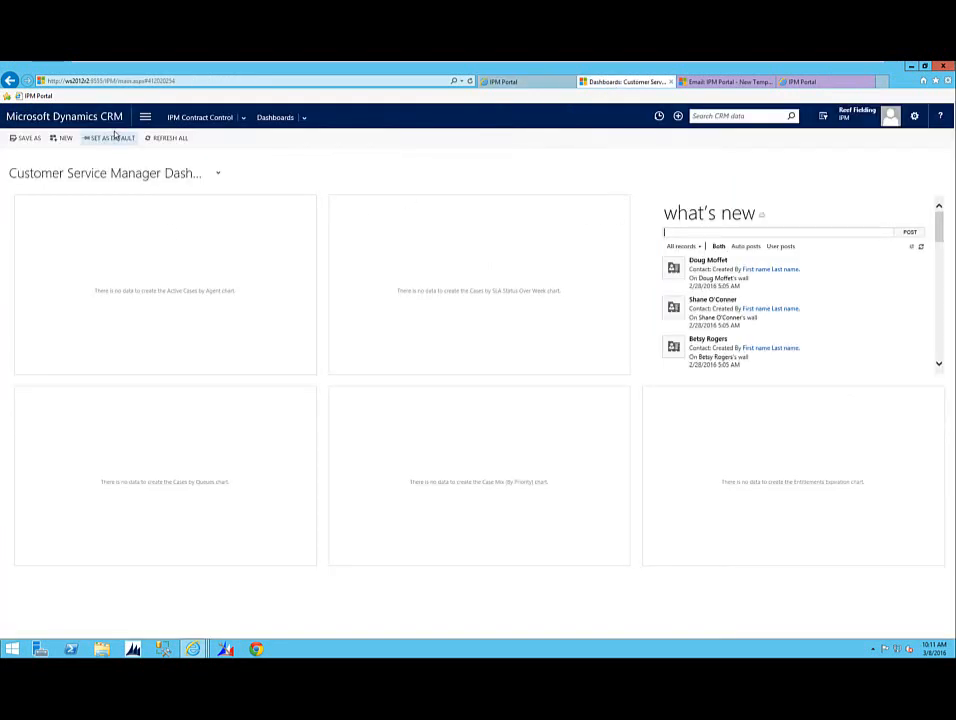
click(145, 117)
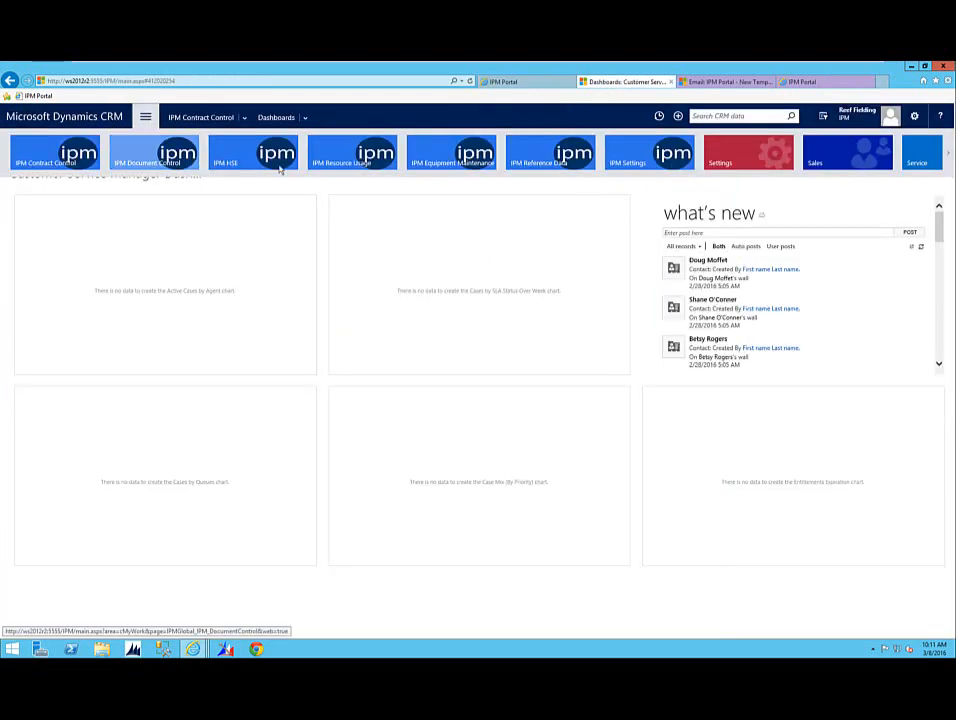
click(614, 157)
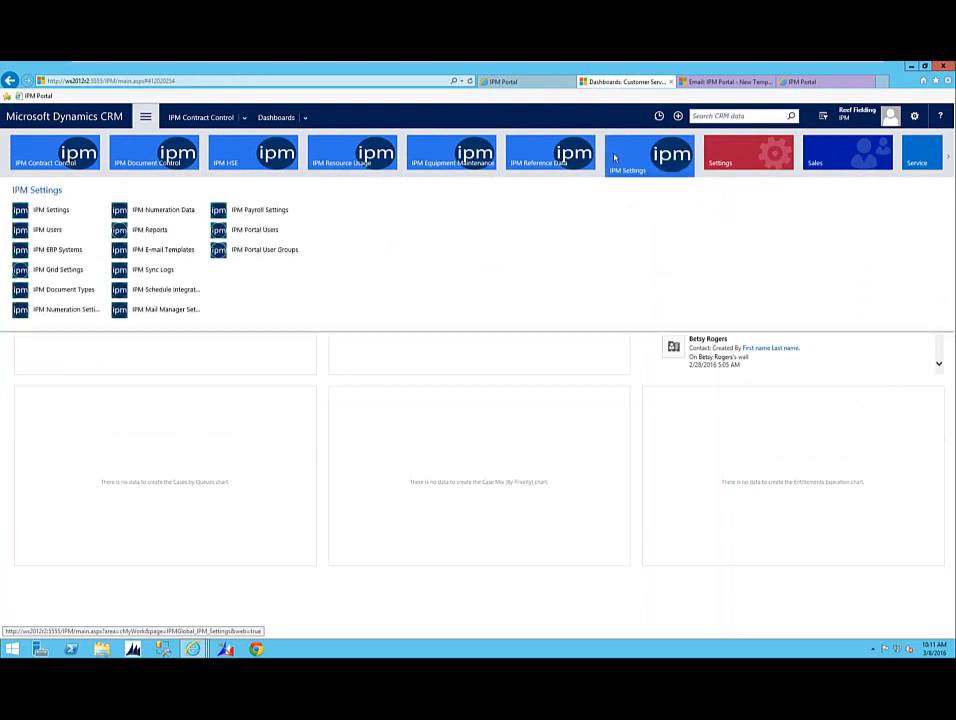
click(270, 251)
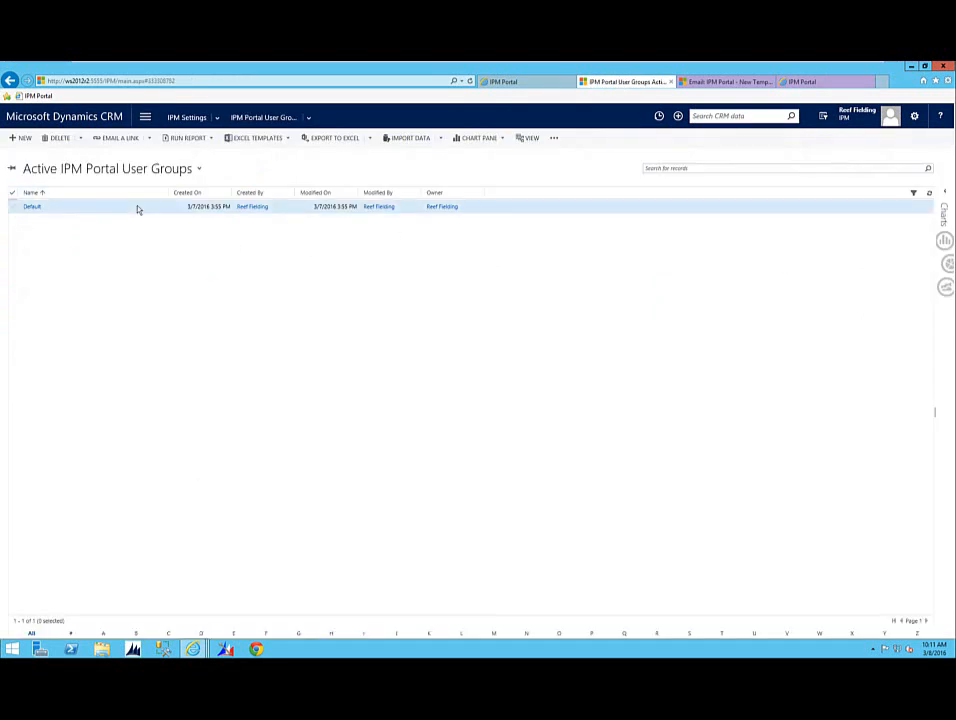
double_click(138, 208)
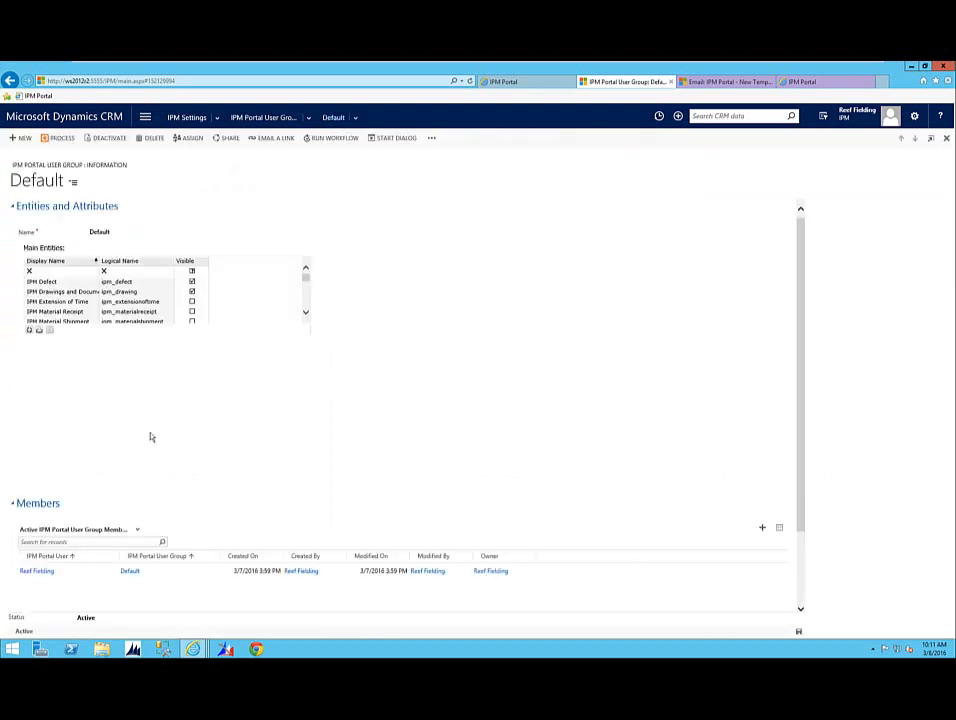
- Examine which main entities the Default group makes visible, including the attributes of IPM Material Receipt and IPM Notice of Delay
click(150, 312)
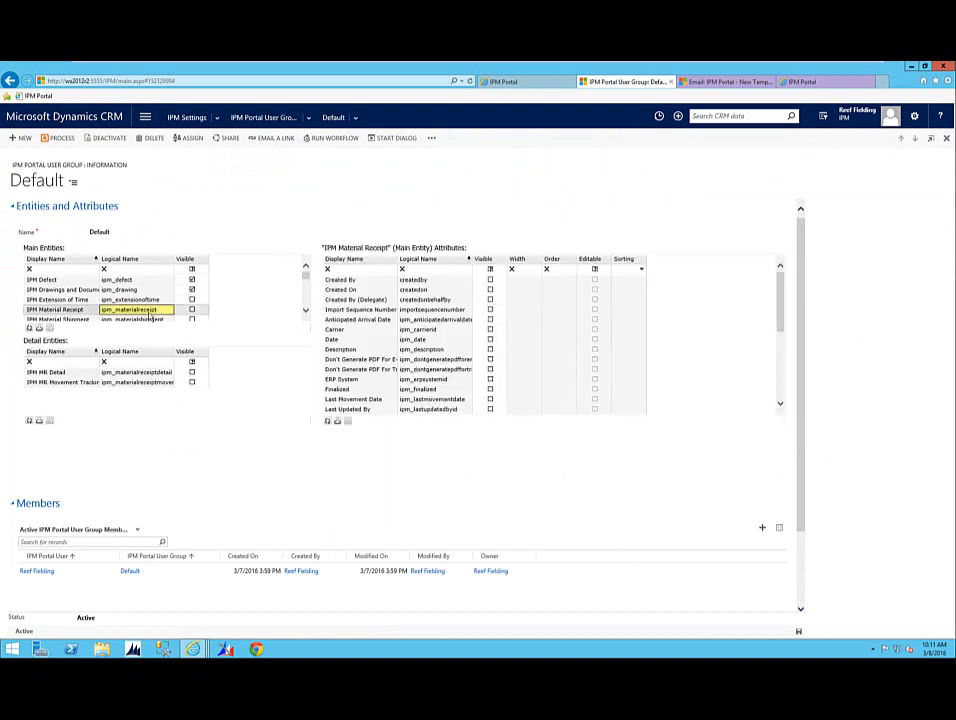
click(307, 313)
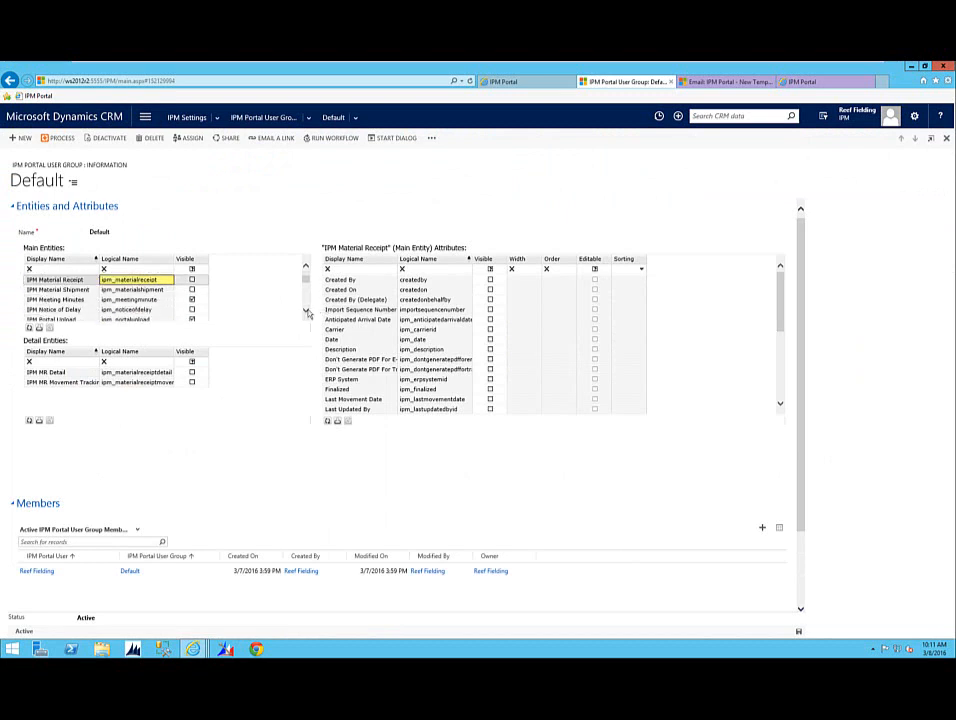
click(146, 312)
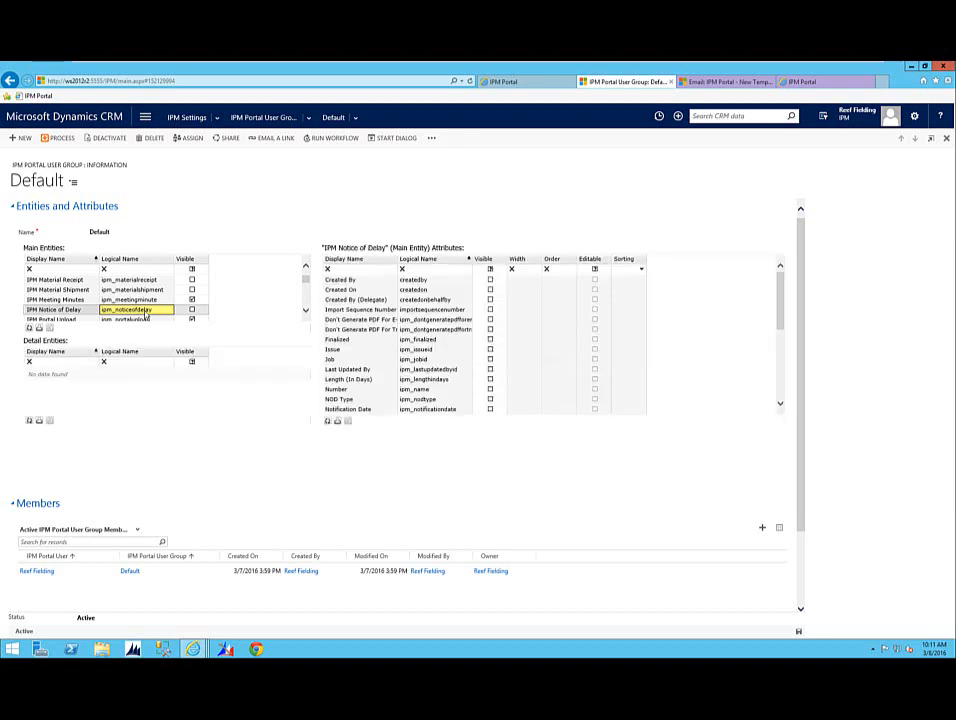
click(305, 313)
click(305, 313)
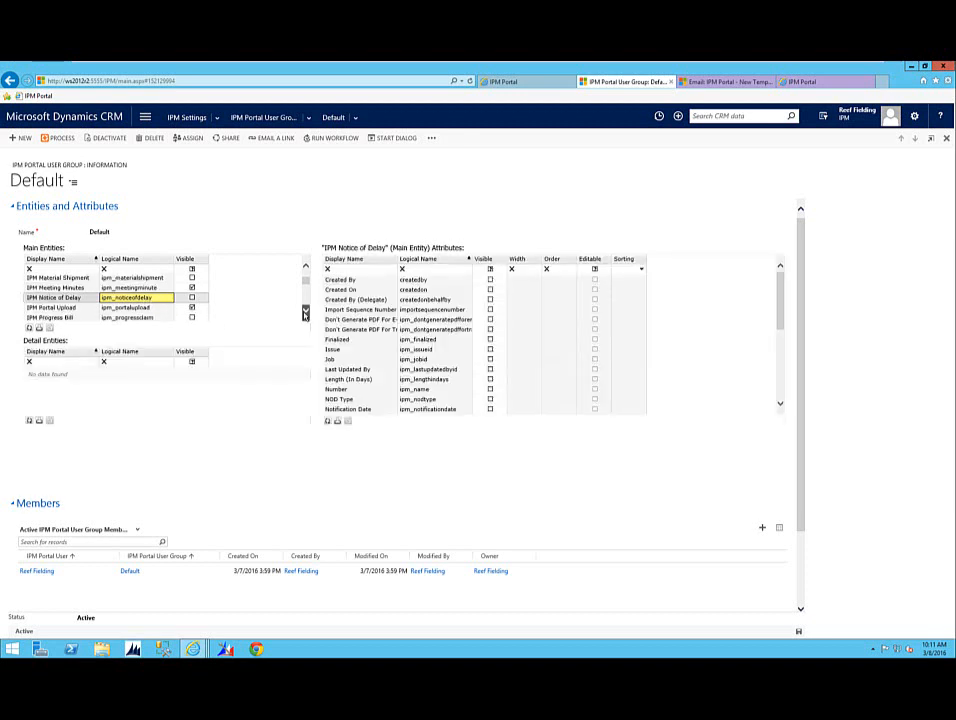
click(305, 313)
click(305, 313)
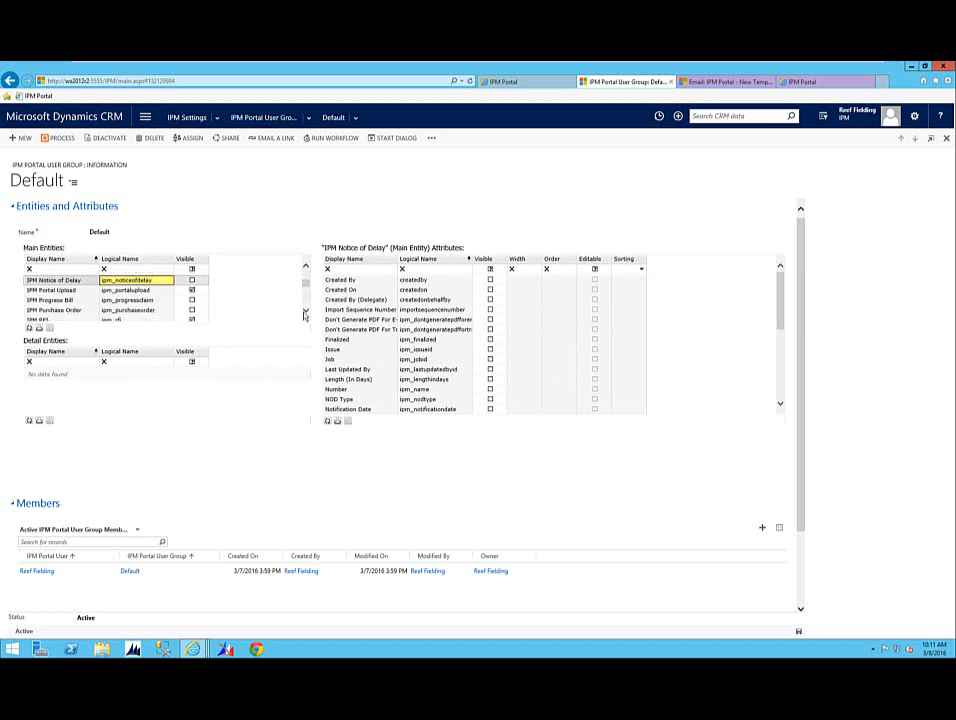
click(305, 313)
click(305, 313)
click(305, 313)
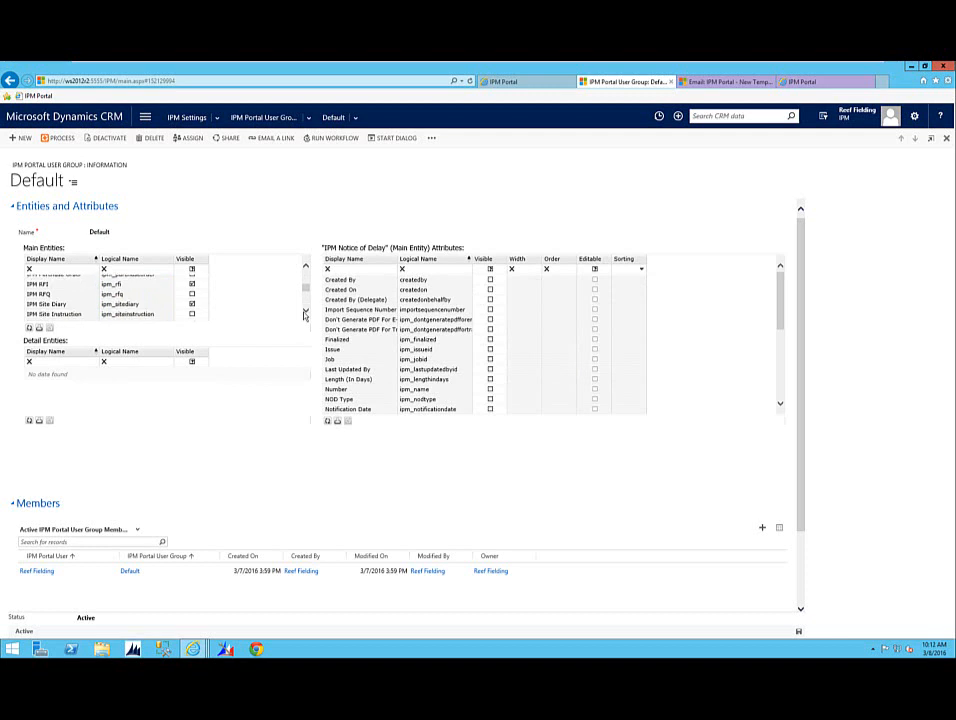
click(305, 313)
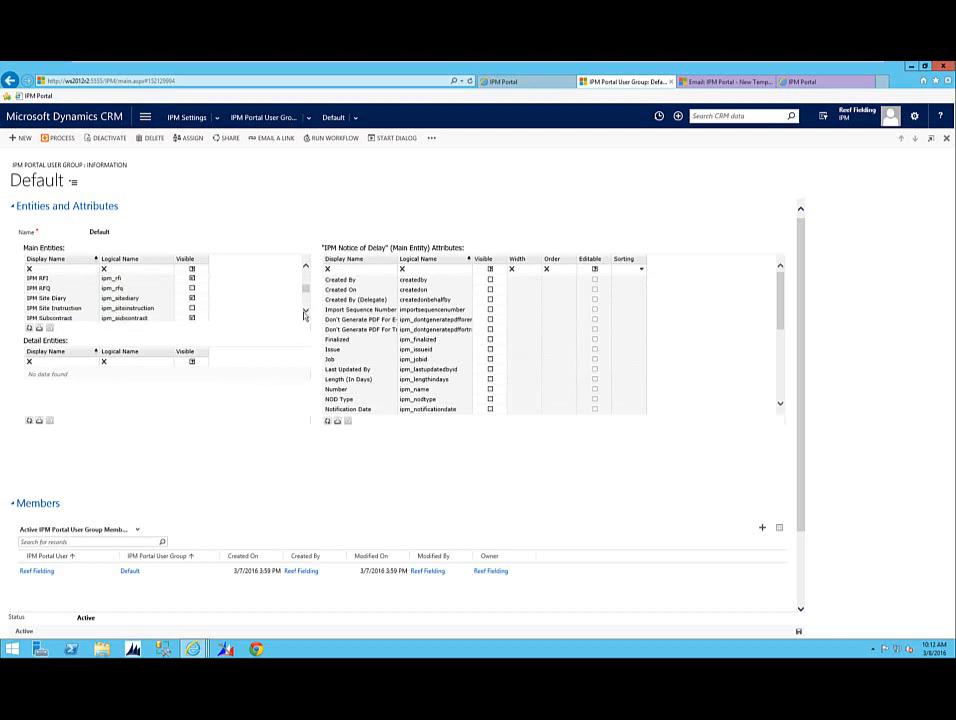
- Sort the IPM Subcontract entity's attributes by width and make Project Manager, Retention Method and Retention Type visible
click(84, 317)
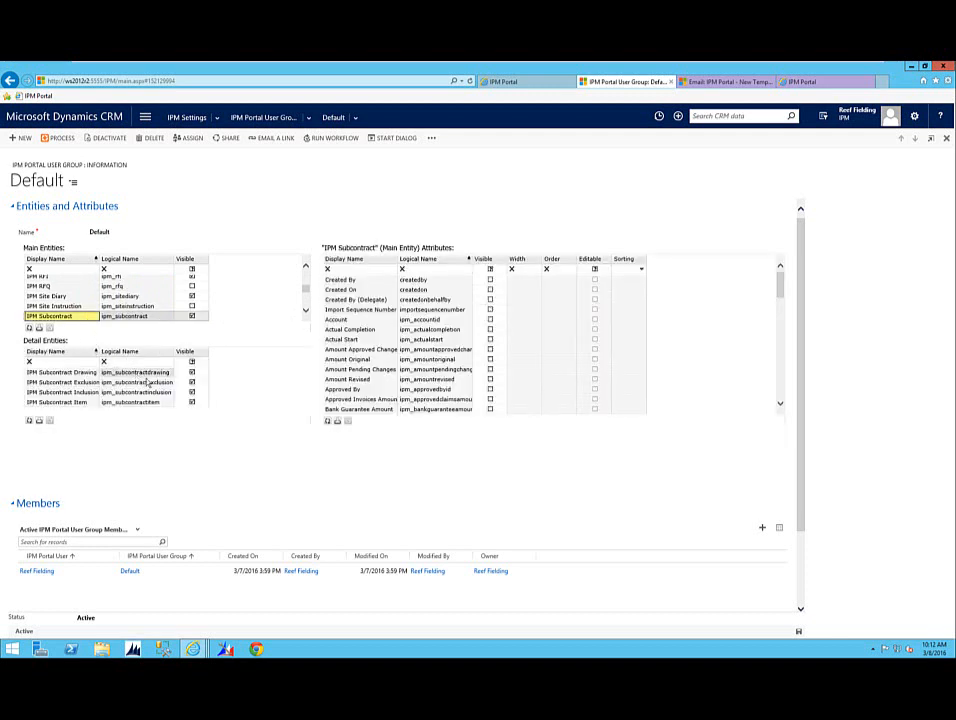
click(517, 259)
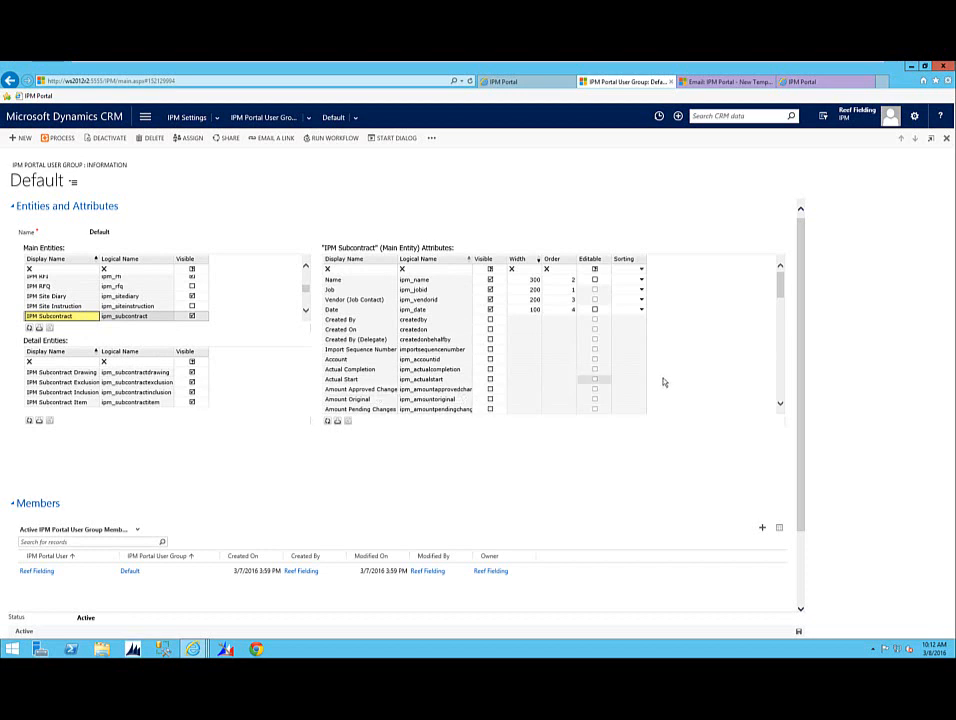
click(780, 404)
click(780, 404)
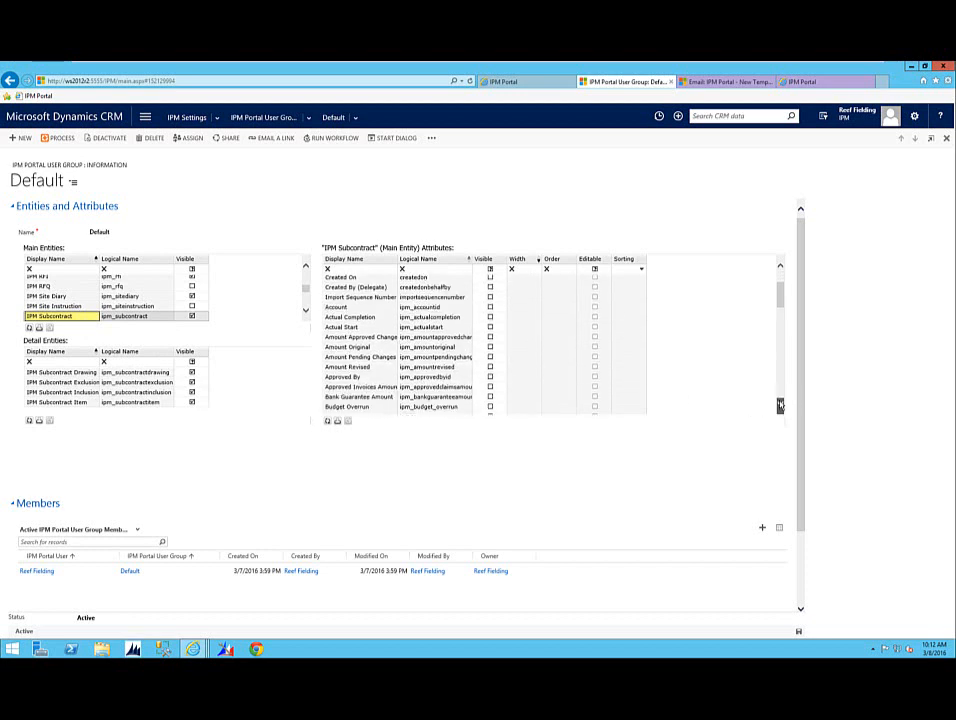
click(780, 404)
click(780, 404)
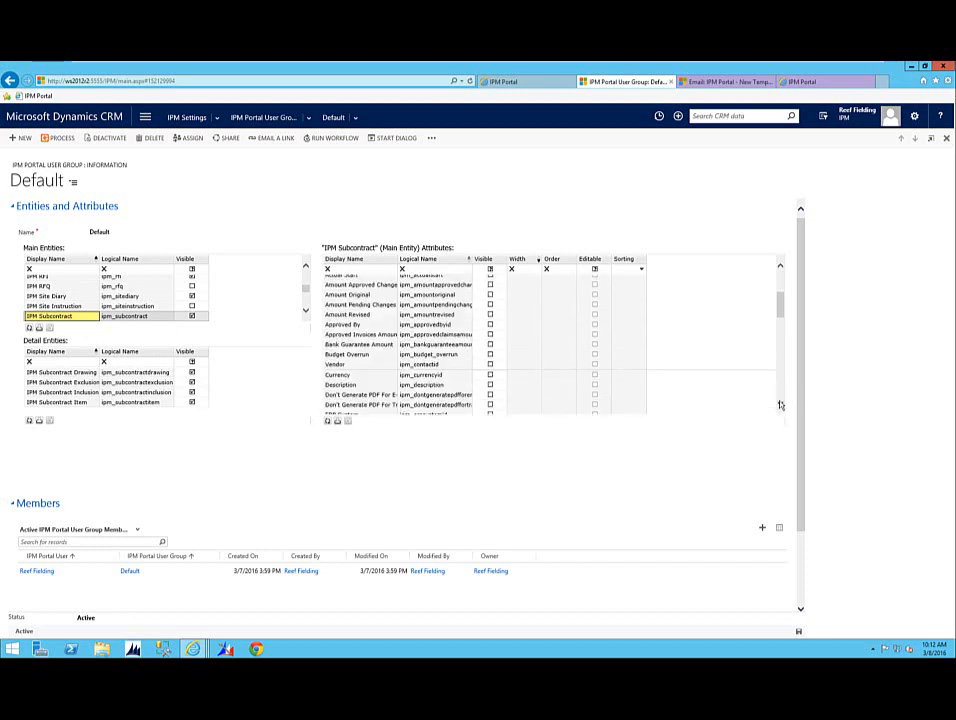
click(780, 404)
click(780, 404)
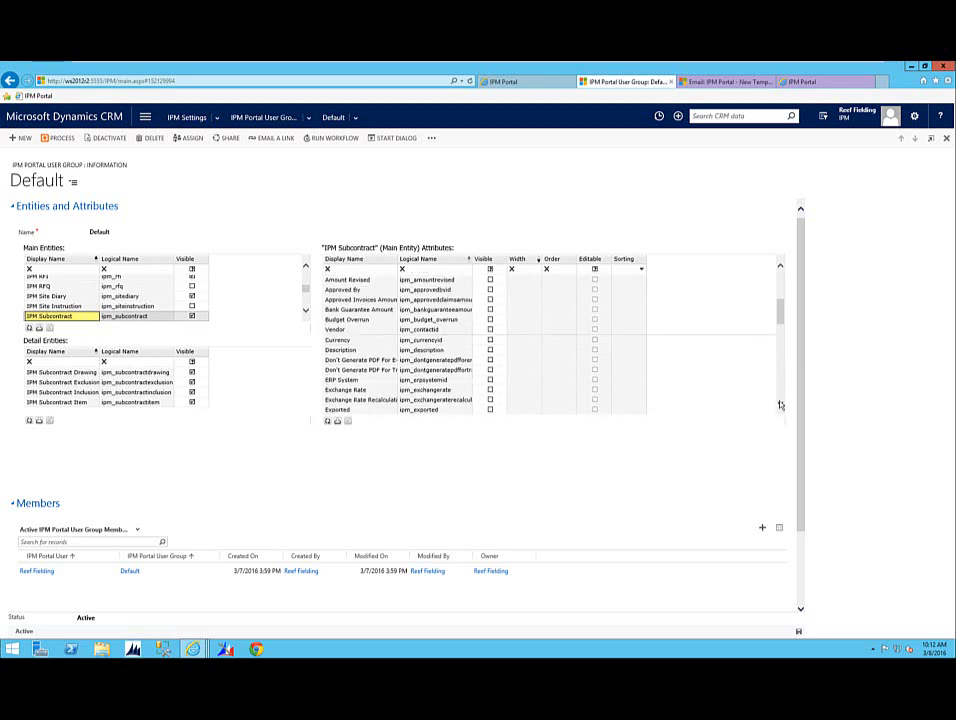
click(780, 404)
click(780, 404)
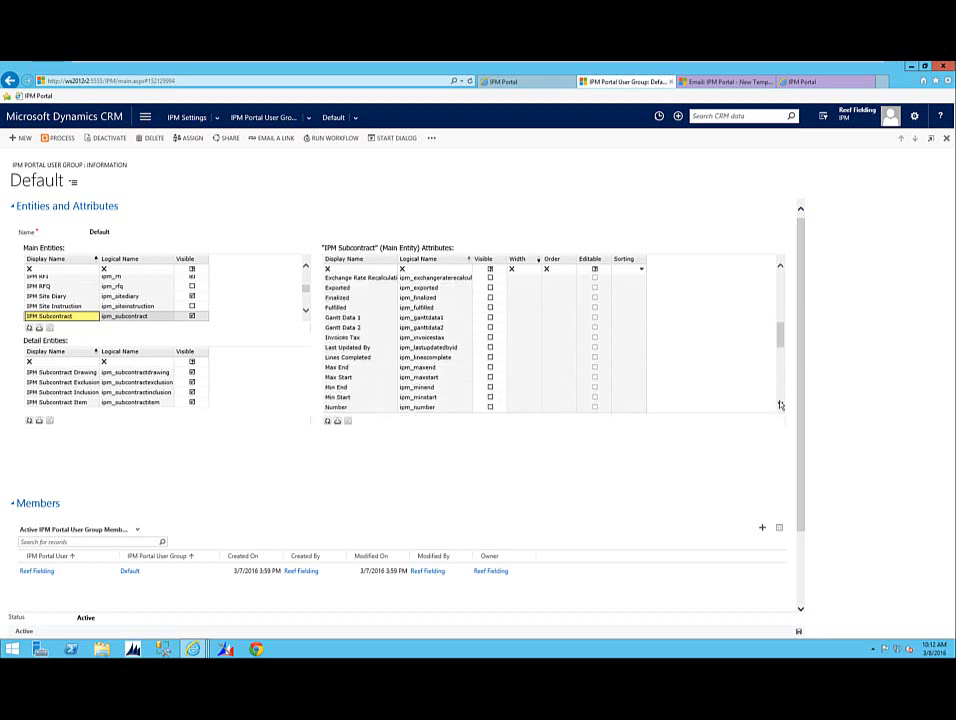
click(780, 404)
click(780, 404)
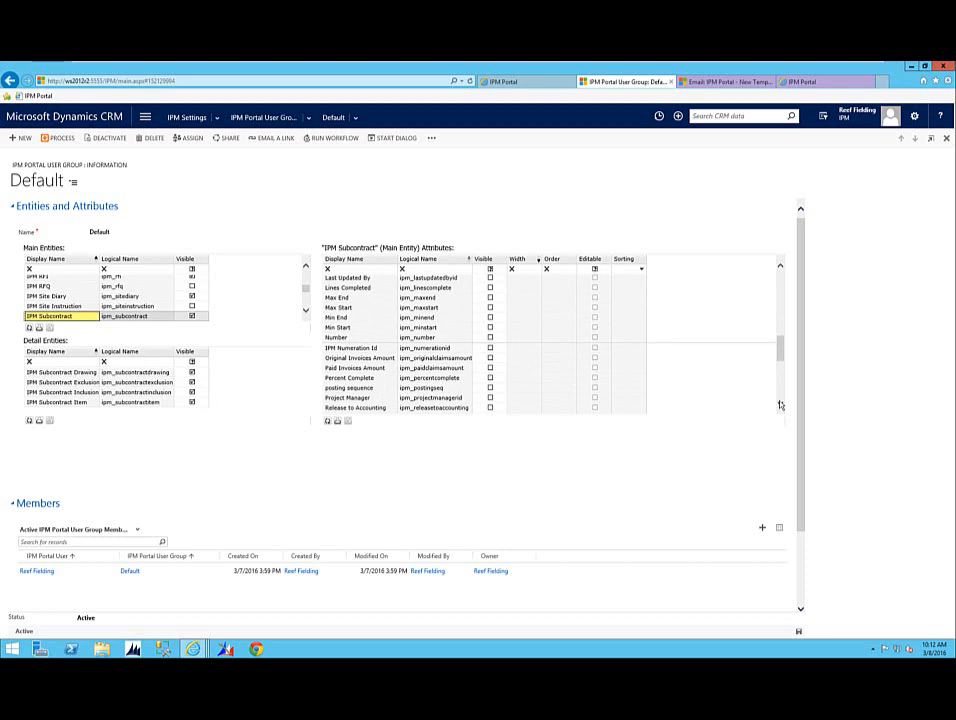
click(780, 404)
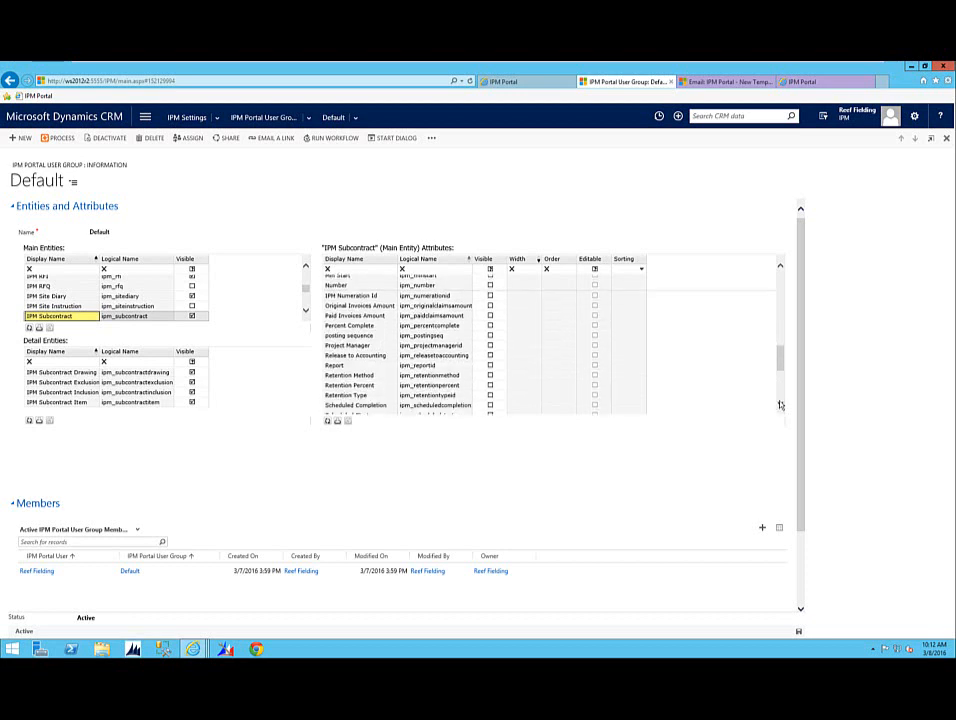
click(490, 346)
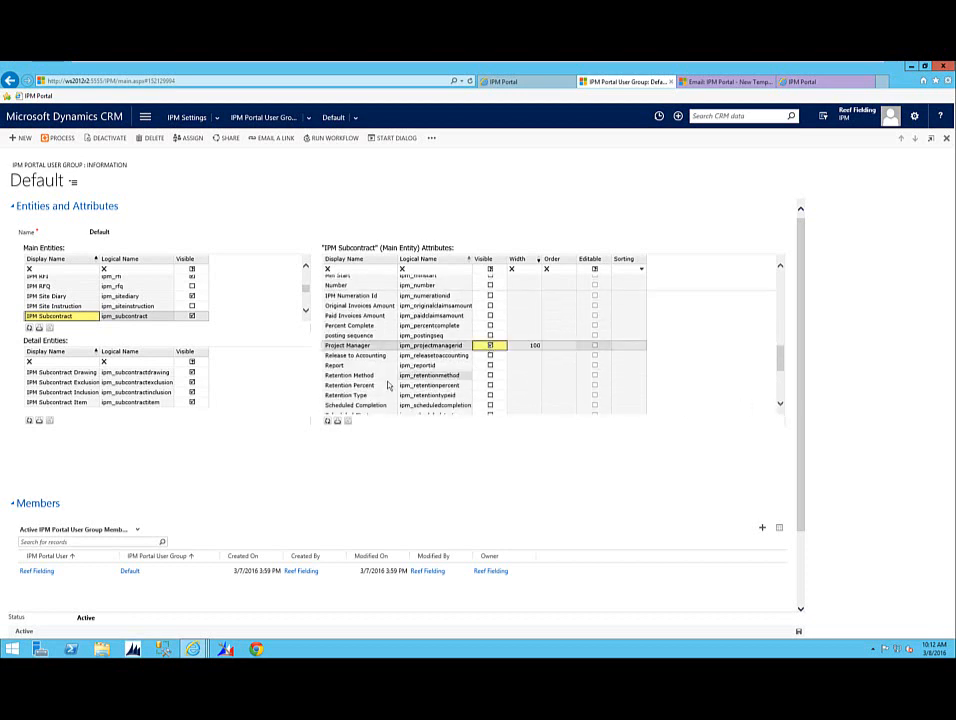
click(490, 376)
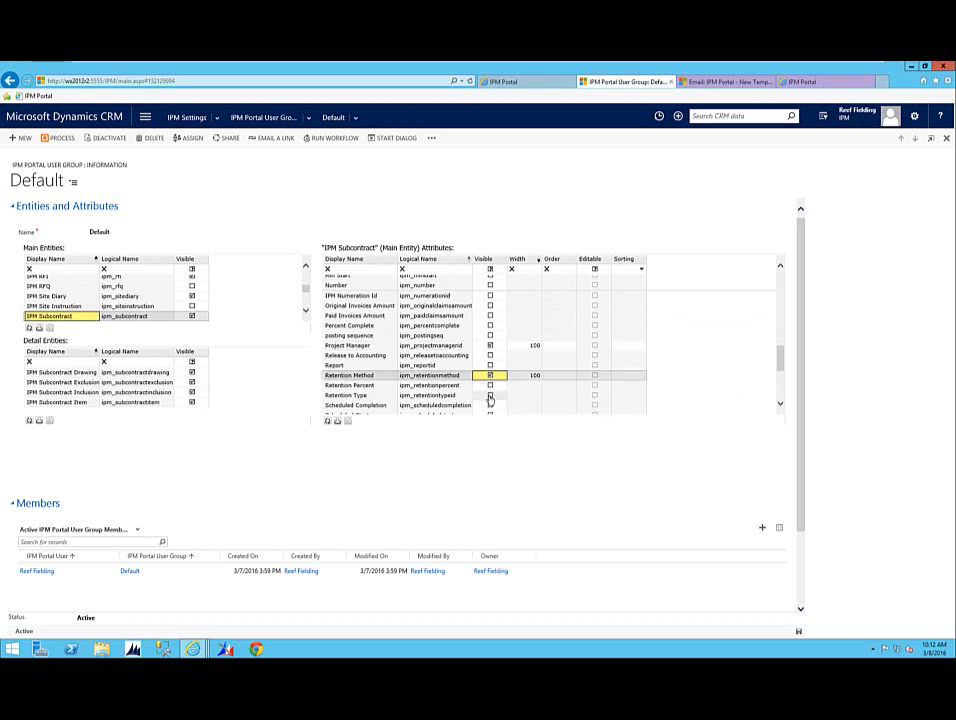
click(490, 395)
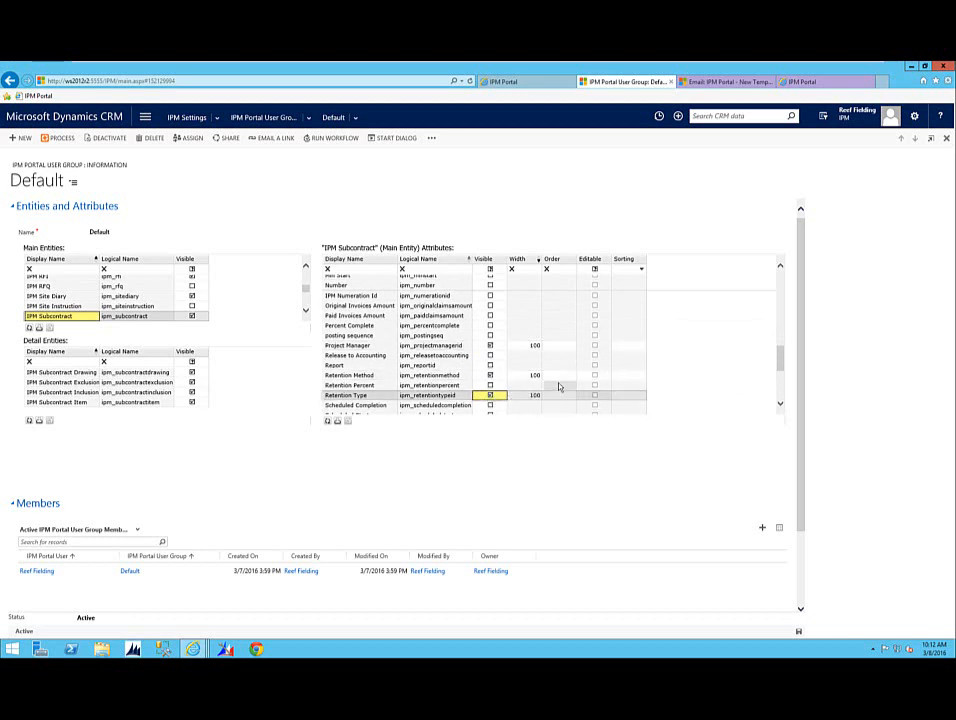
- Re-sort the attributes by width and set the order of Project Manager to 5, Retention Method to 6 and Retention Type to 7
click(539, 261)
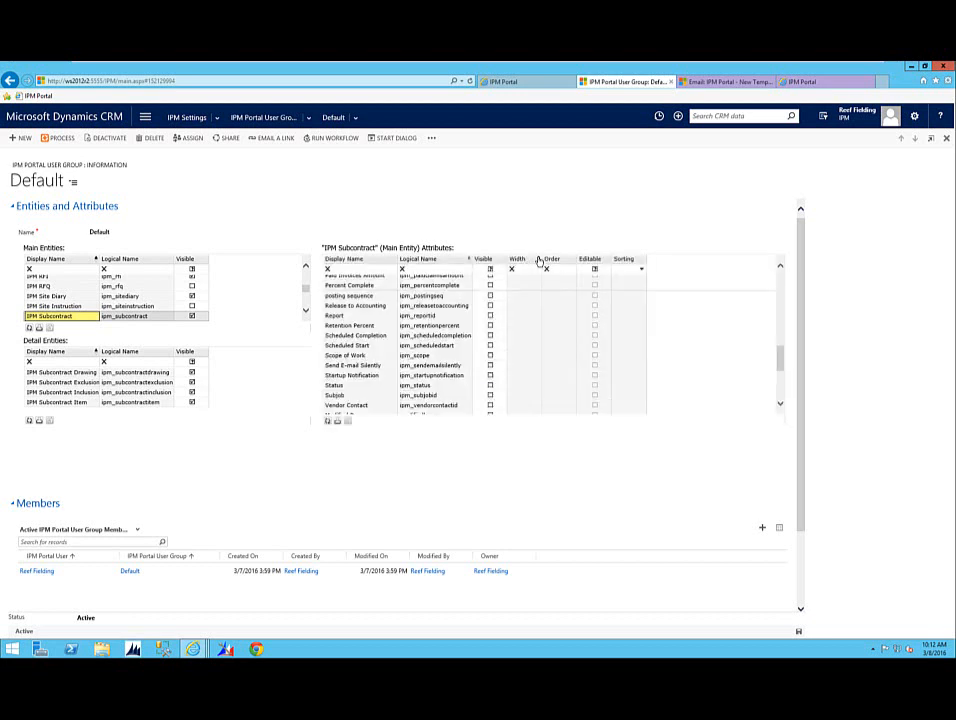
click(539, 261)
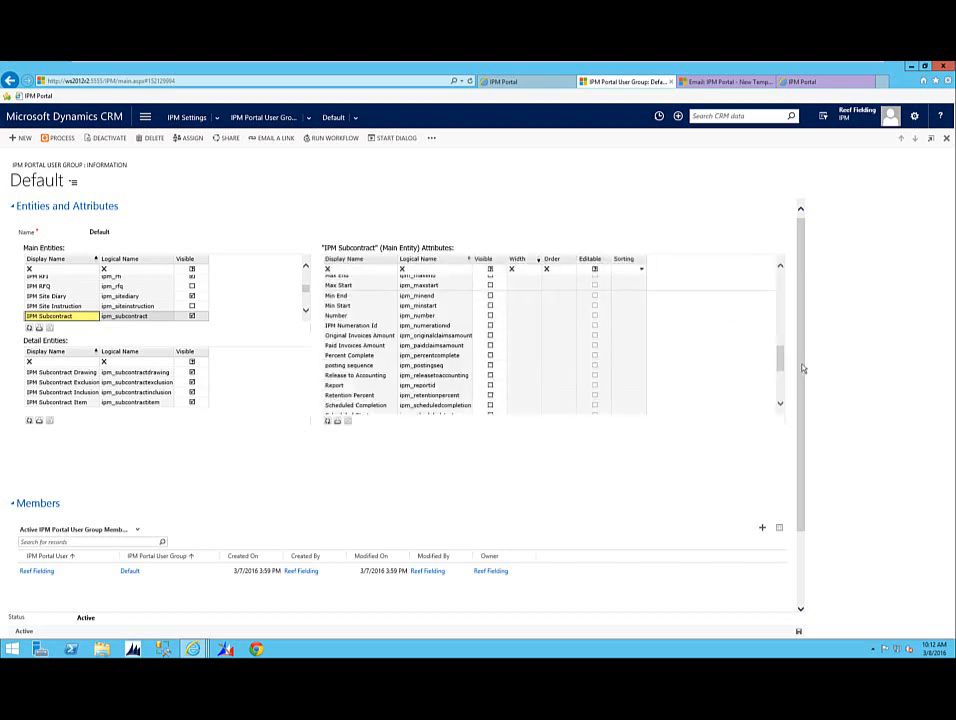
drag(781, 361, 781, 272)
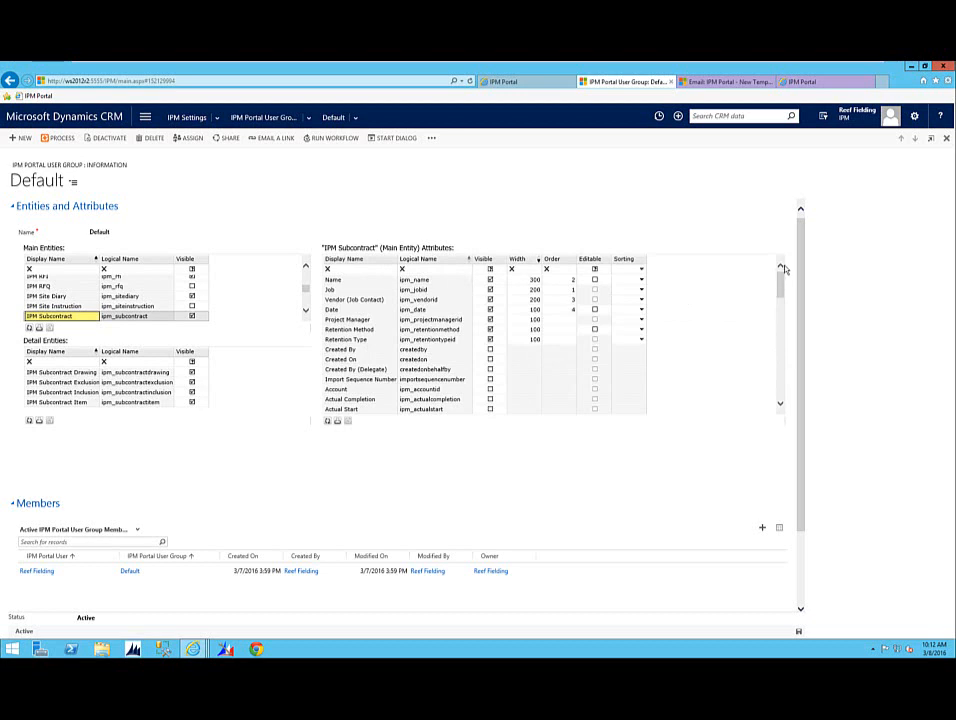
click(565, 319)
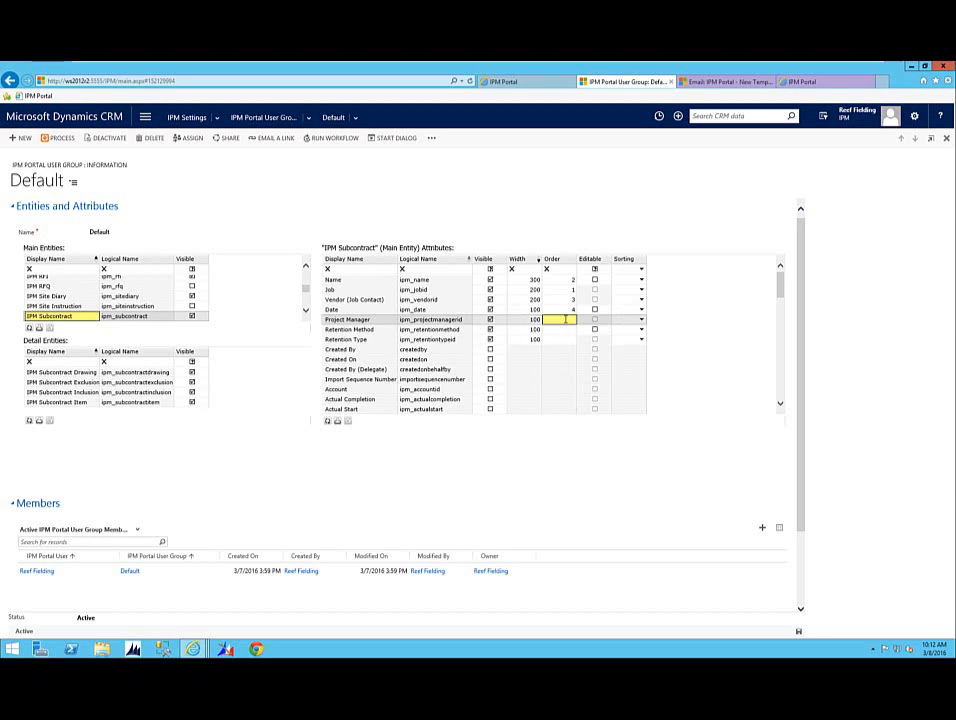
text(5)
click(568, 329)
text(6)
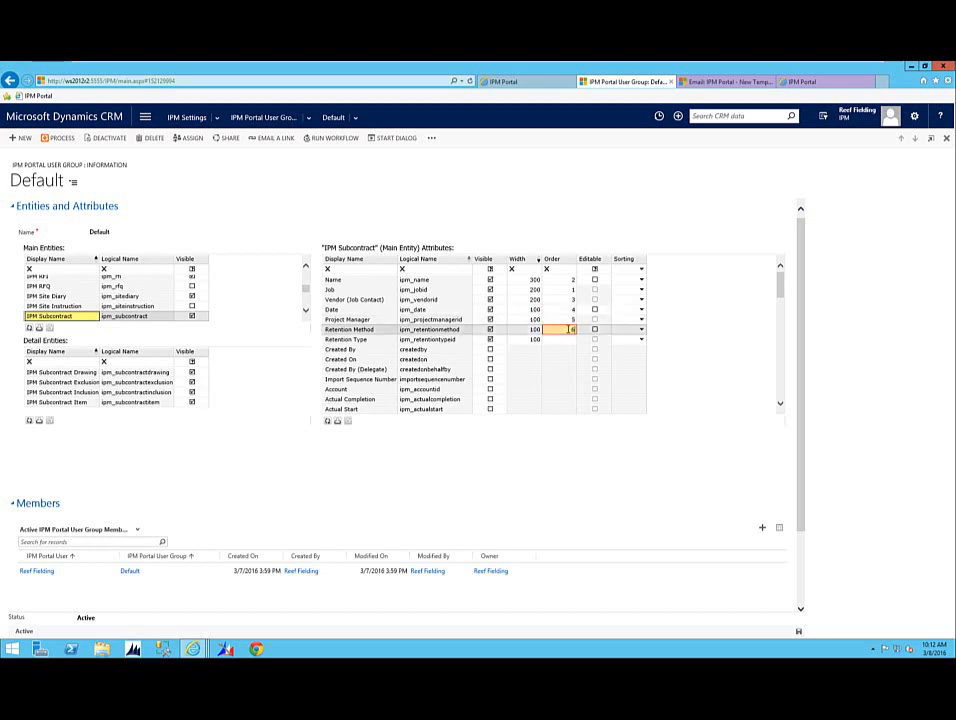
click(570, 339)
text(7)
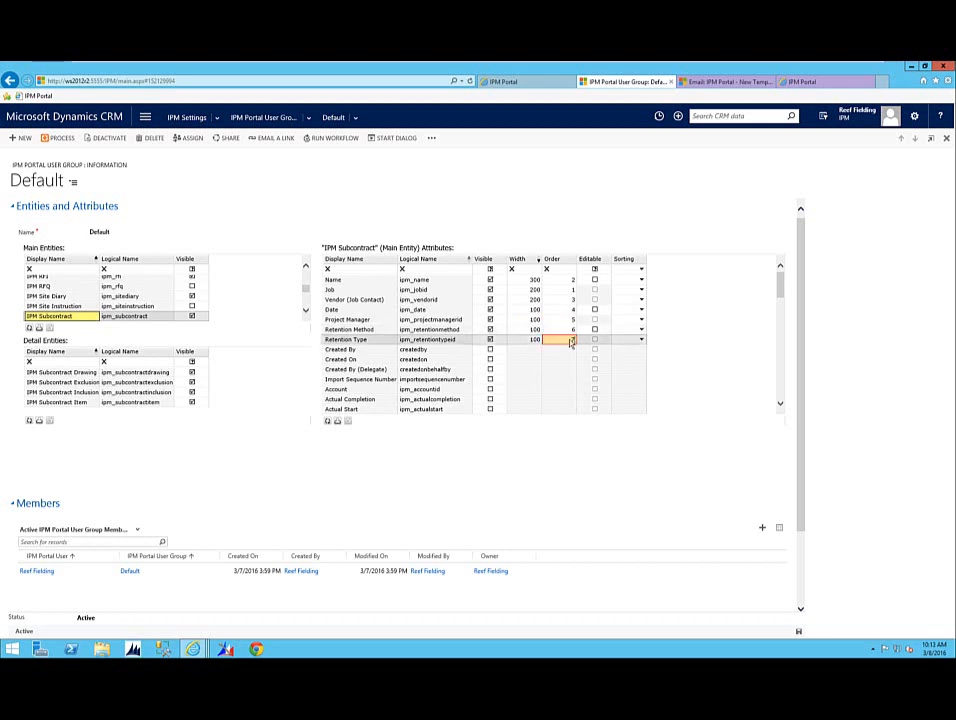
click(558, 352)
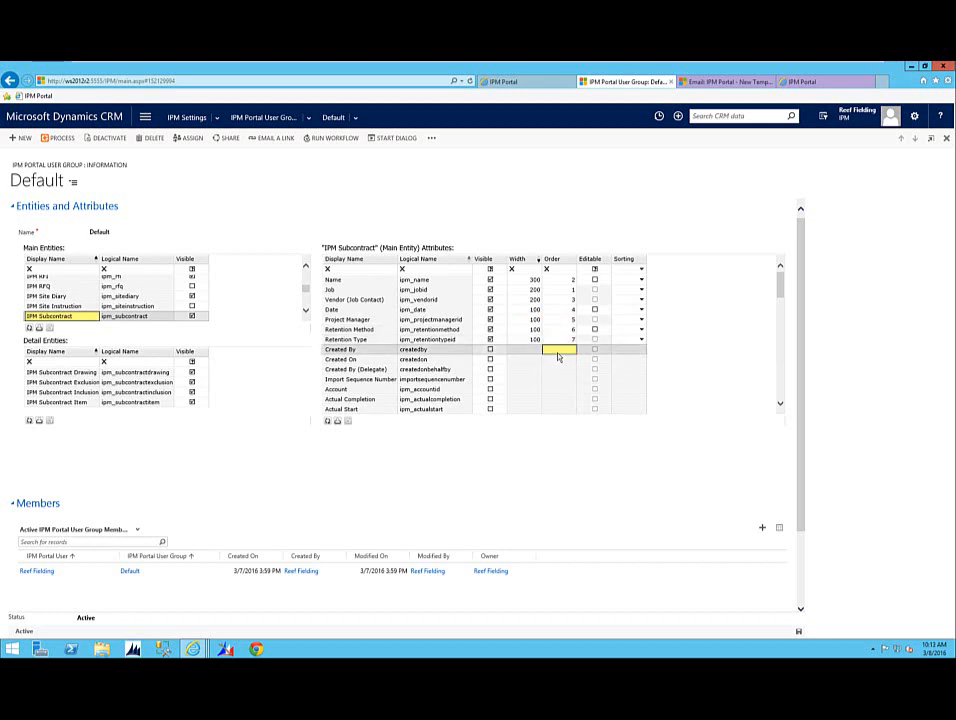
- Set the sorting of the IPM Subcontract attributes to Asc1 for Job and Asc2 for Name
click(640, 290)
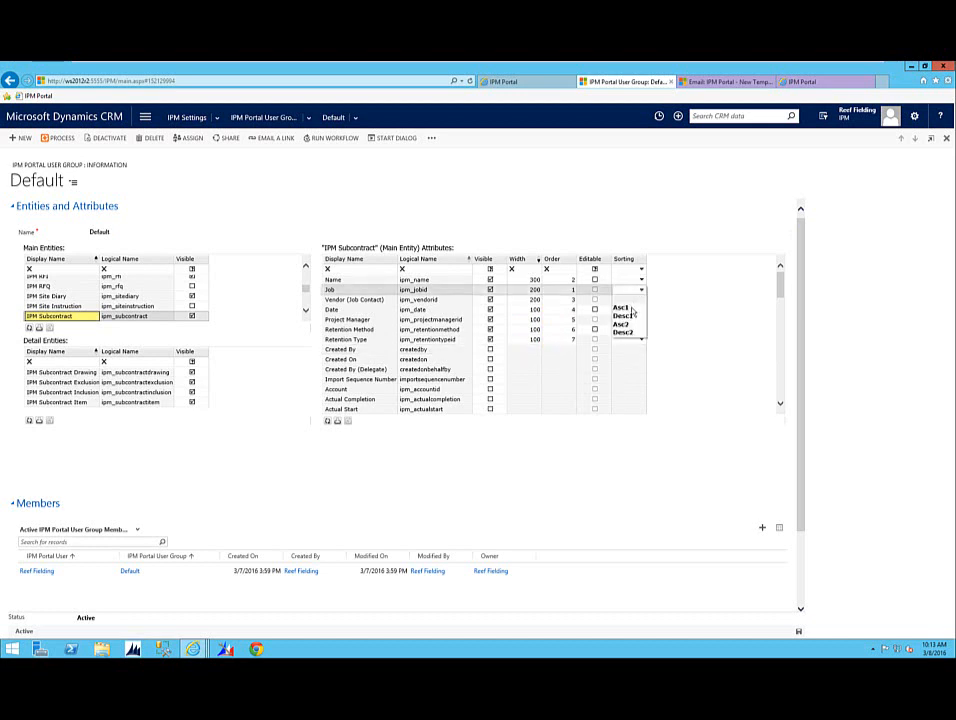
click(632, 309)
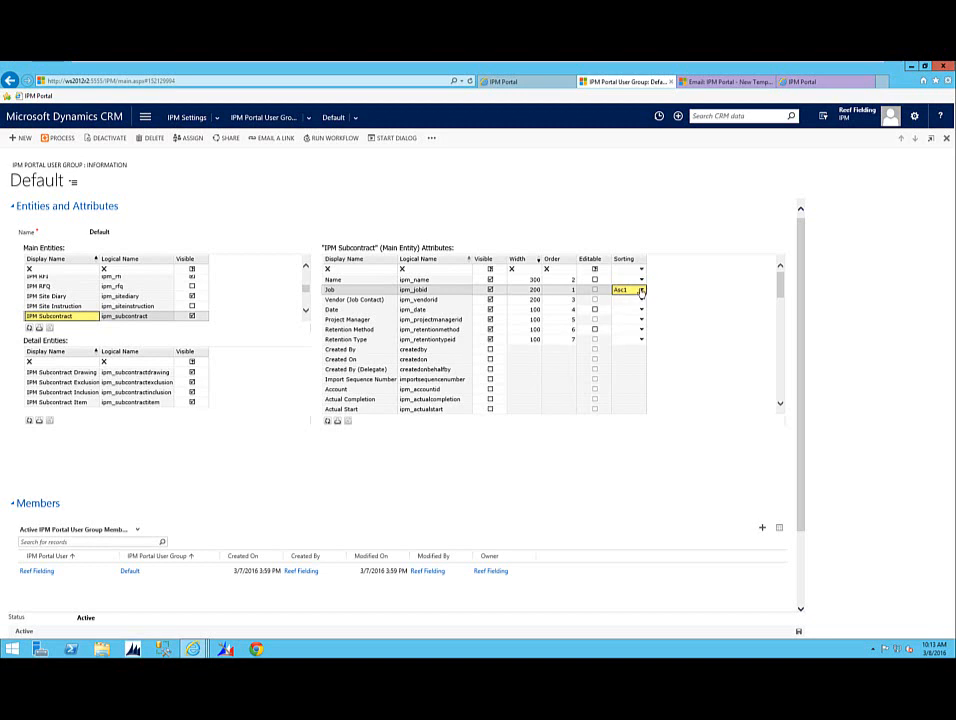
click(640, 301)
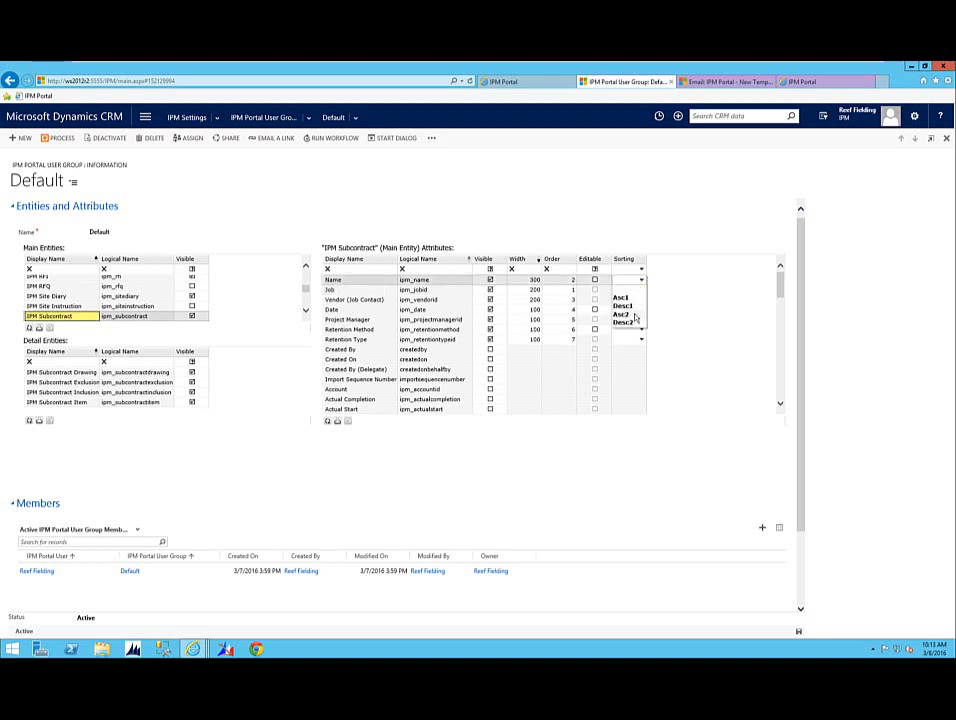
click(634, 314)
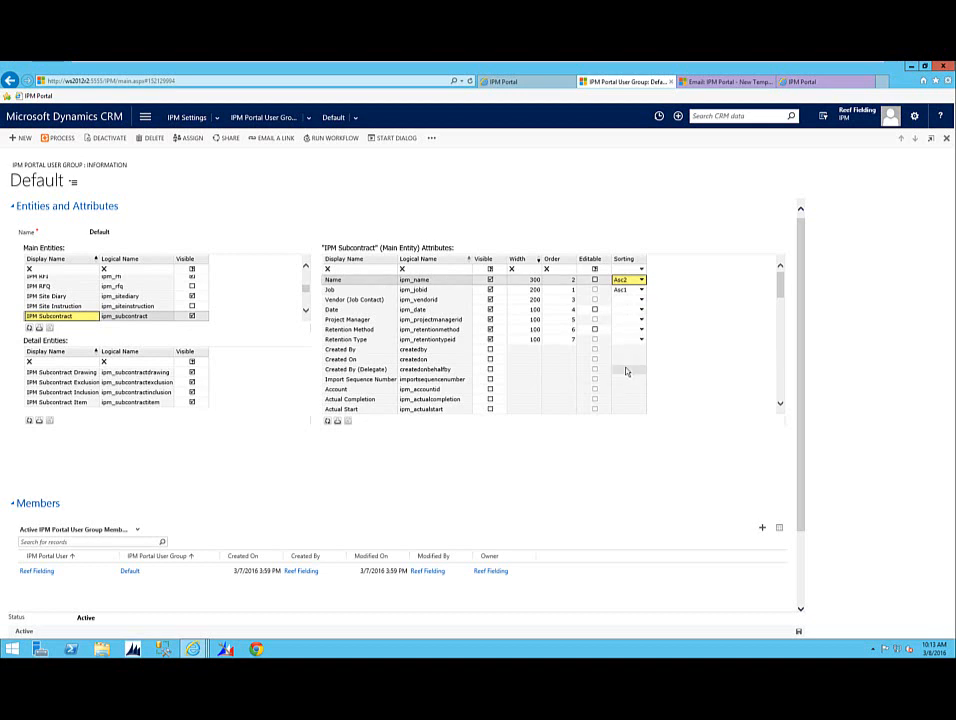